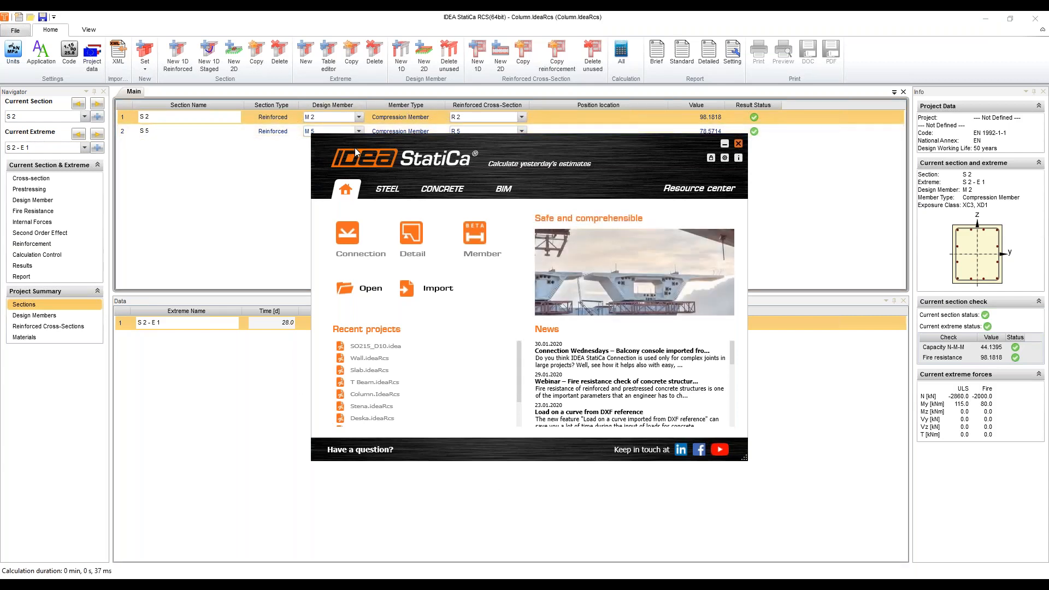
{"action": "left_click", "coordinate": [447, 194]}
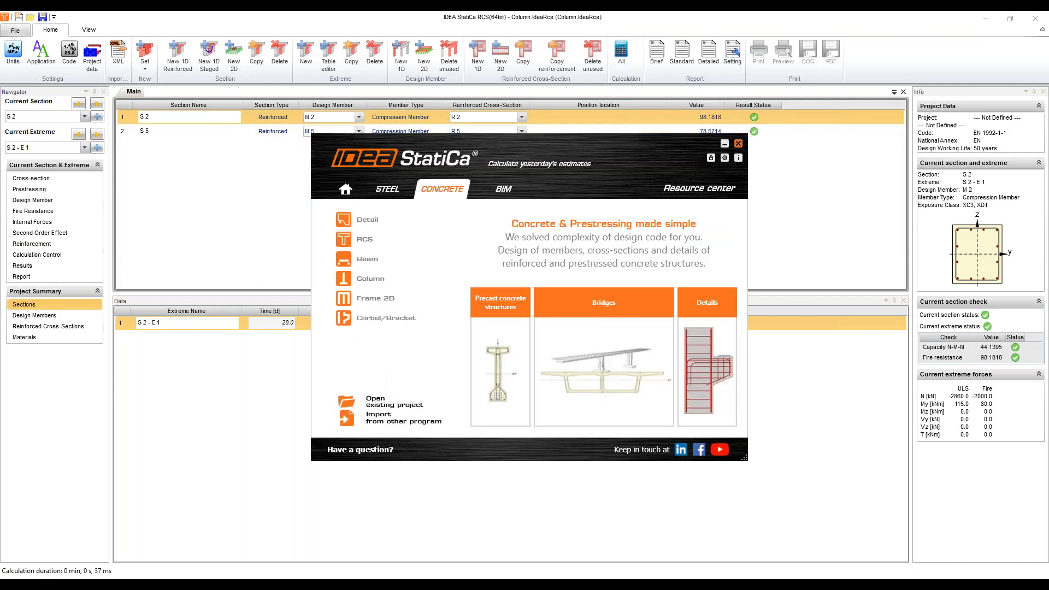
{"action": "left_click", "coordinate": [363, 240]}
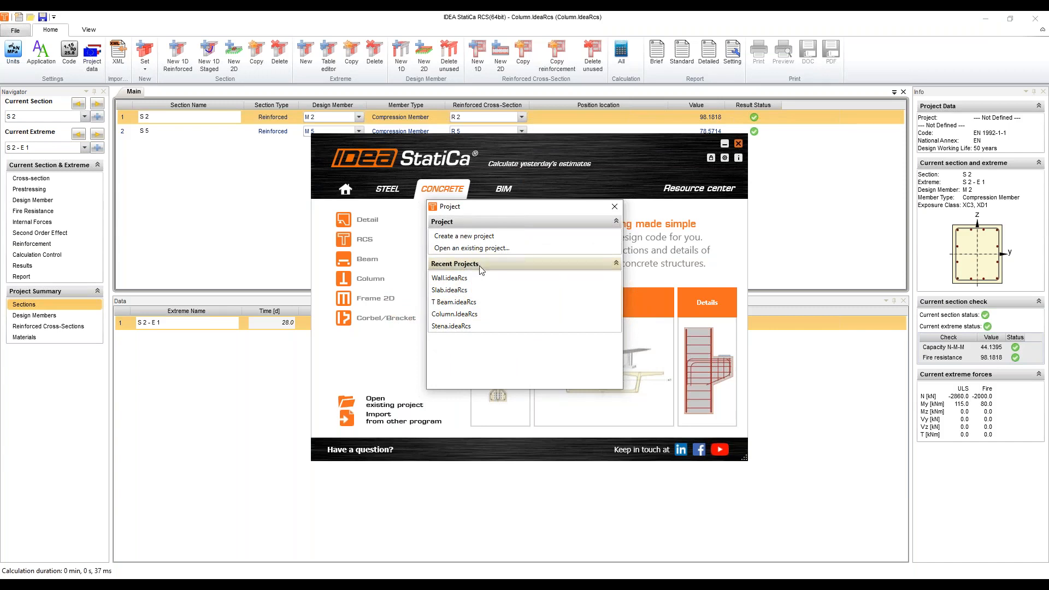
{"action": "left_click", "coordinate": [465, 237]}
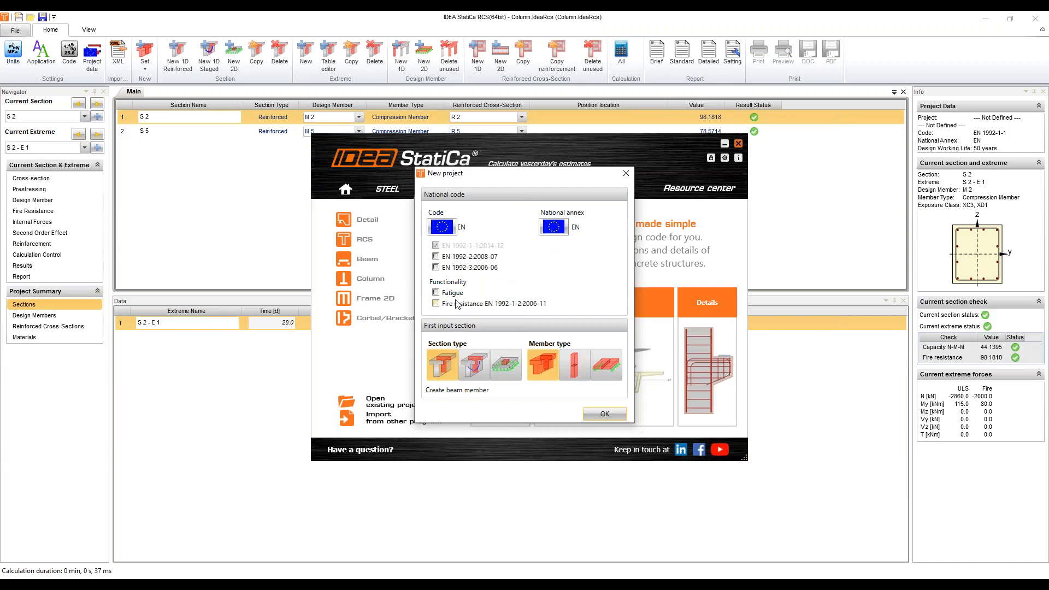
{"action": "left_click", "coordinate": [436, 304]}
{"action": "left_click", "coordinate": [506, 366]}
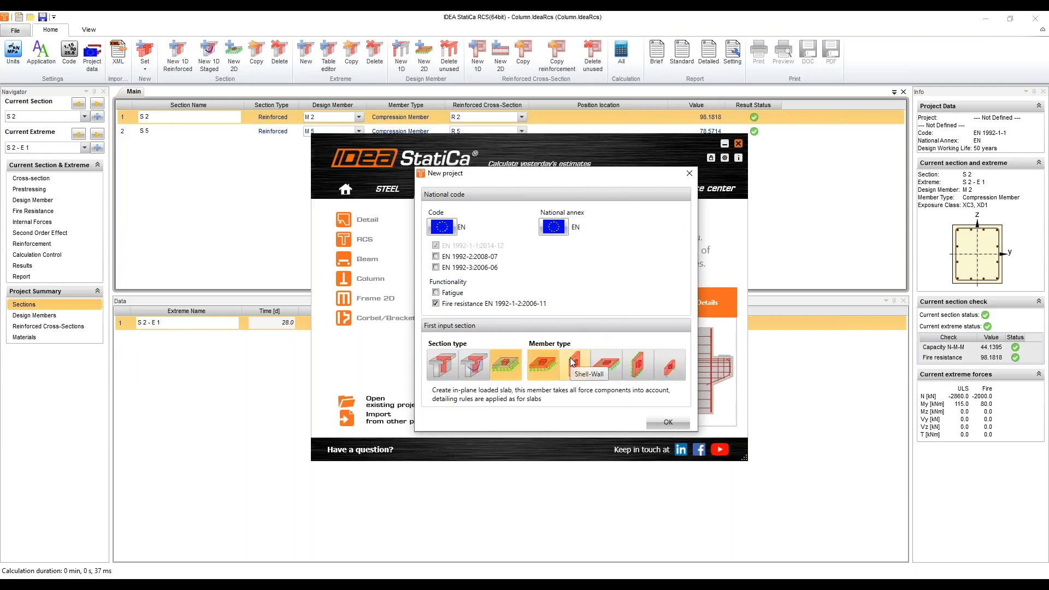
{"action": "left_click", "coordinate": [475, 369]}
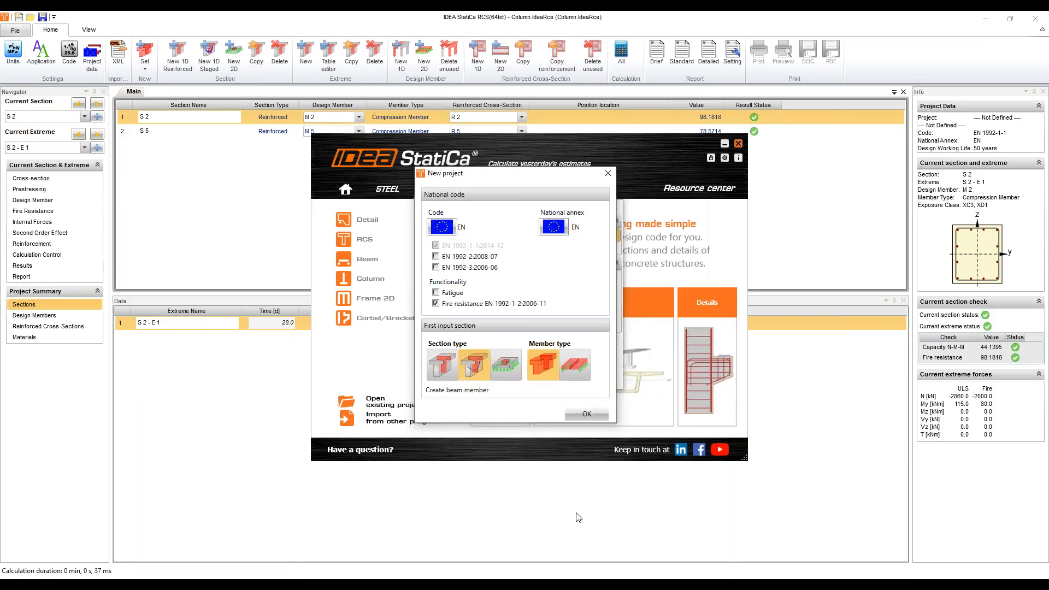
{"action": "left_click", "coordinate": [241, 239]}
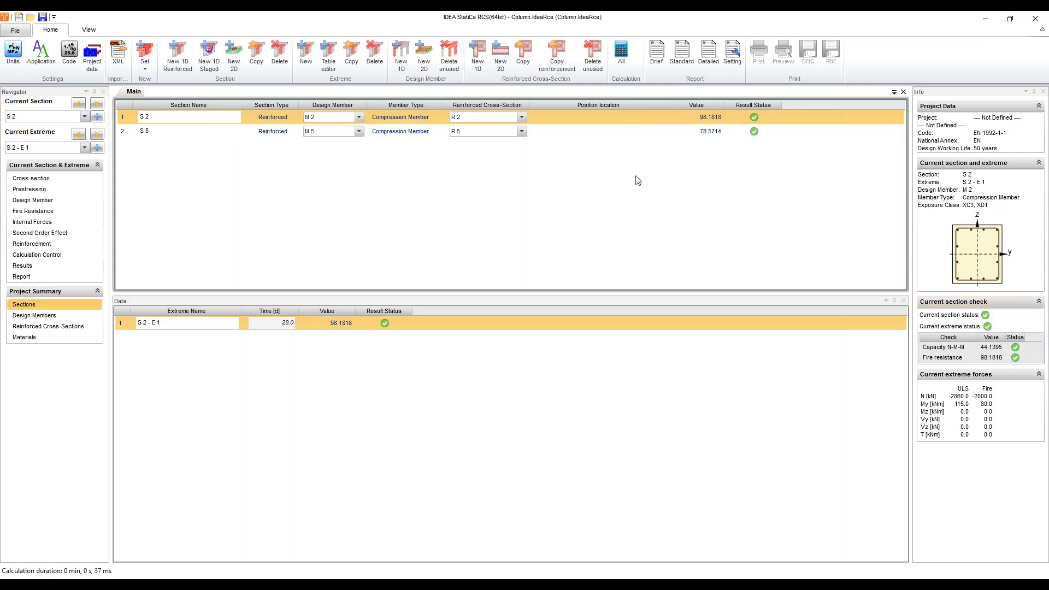
Step: Compare sections S 5 and S 2, and examine the concrete material properties of S 2's cross-section, including the aggregate type options
{"action": "left_click", "coordinate": [588, 133]}
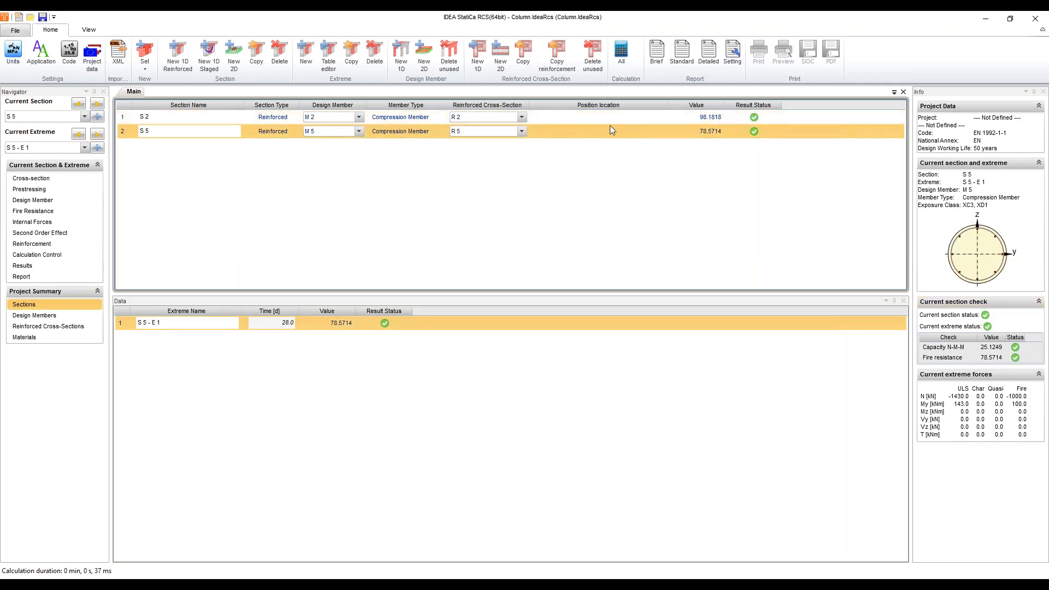
{"action": "left_click", "coordinate": [586, 119]}
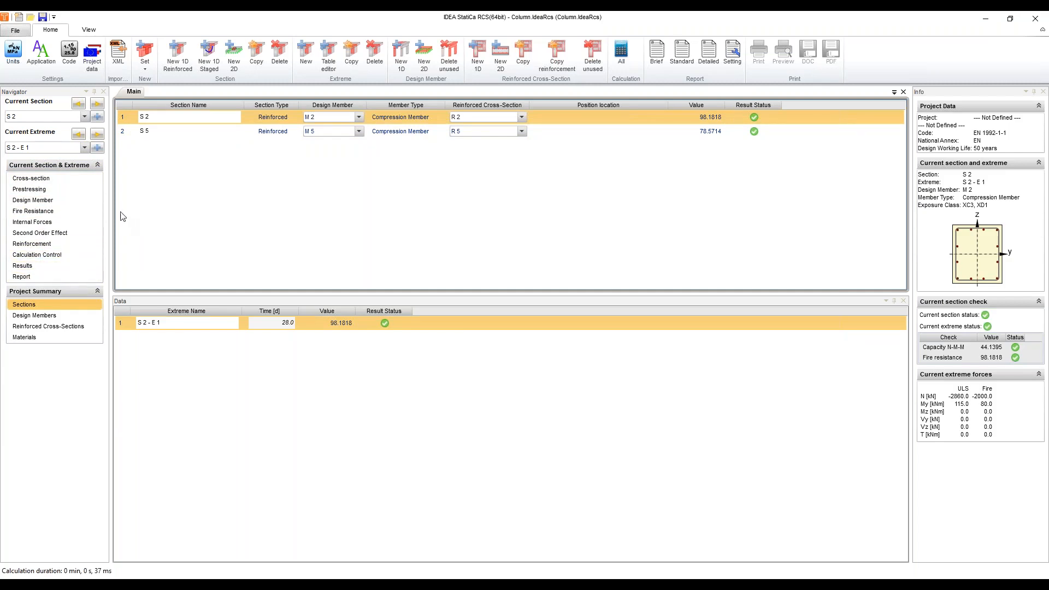
{"action": "left_click", "coordinate": [55, 181]}
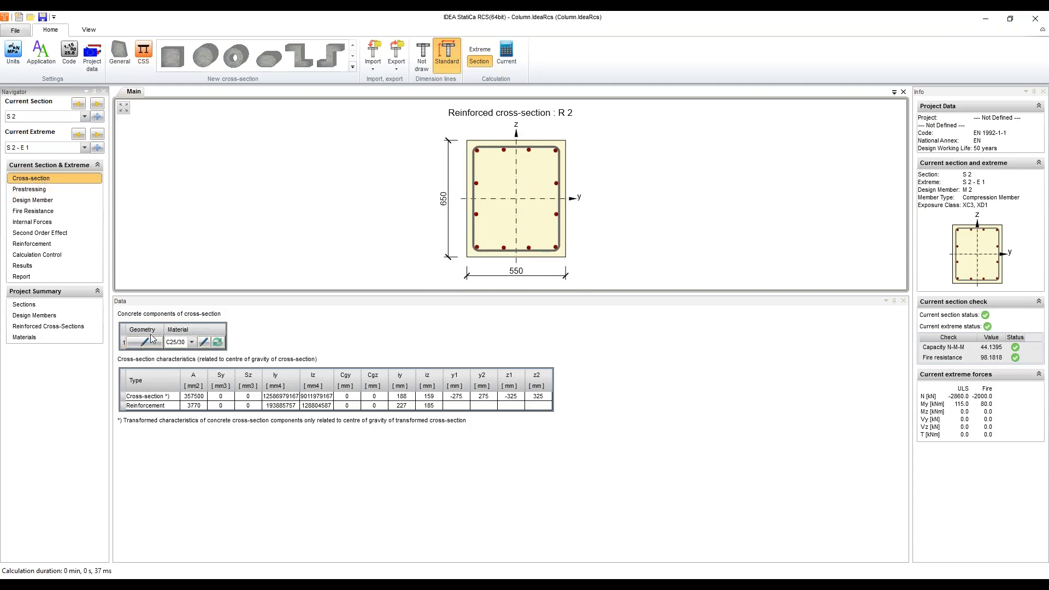
{"action": "left_click", "coordinate": [205, 345]}
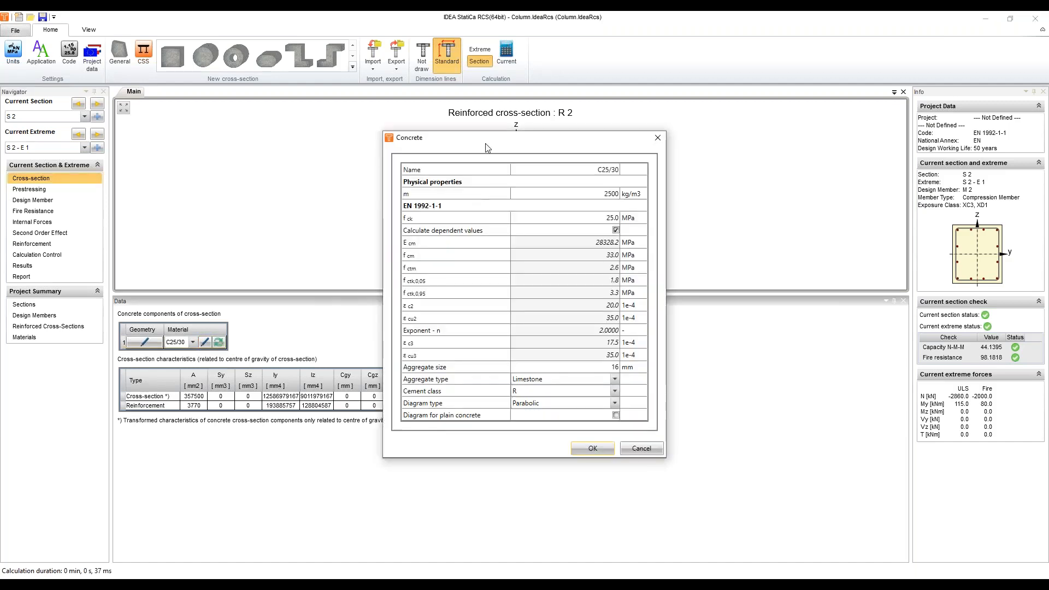
{"action": "left_click_drag", "start_coordinate": [492, 145], "coordinate": [560, 133]}
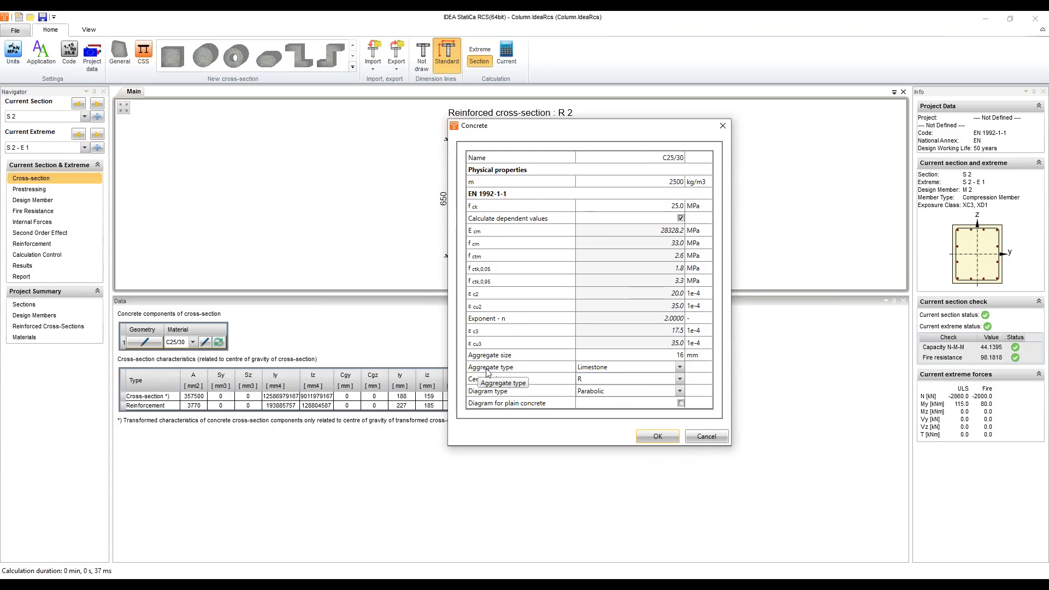
{"action": "left_click", "coordinate": [679, 367]}
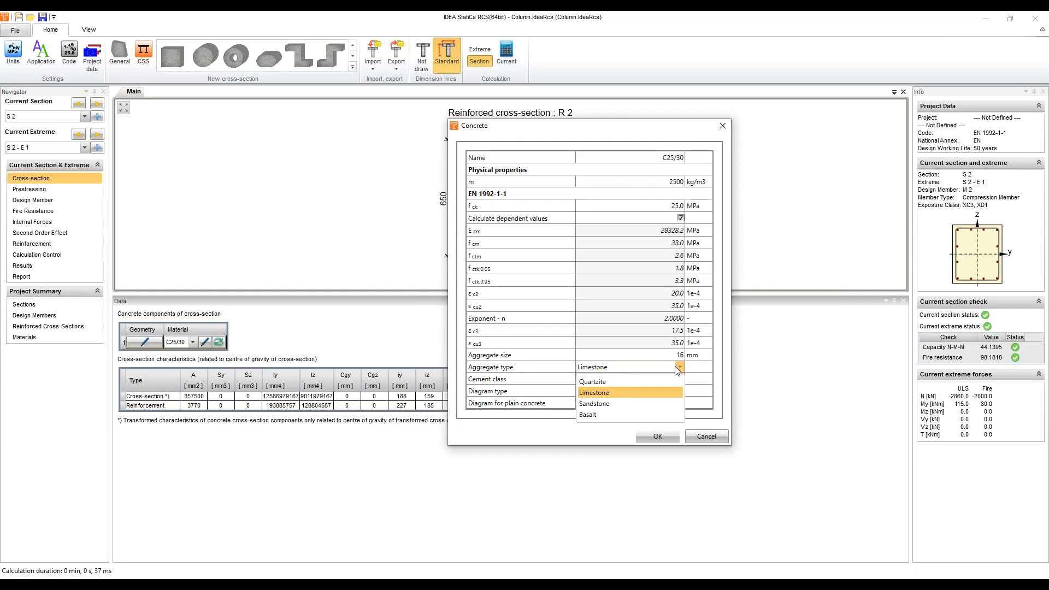
{"action": "left_click", "coordinate": [676, 367]}
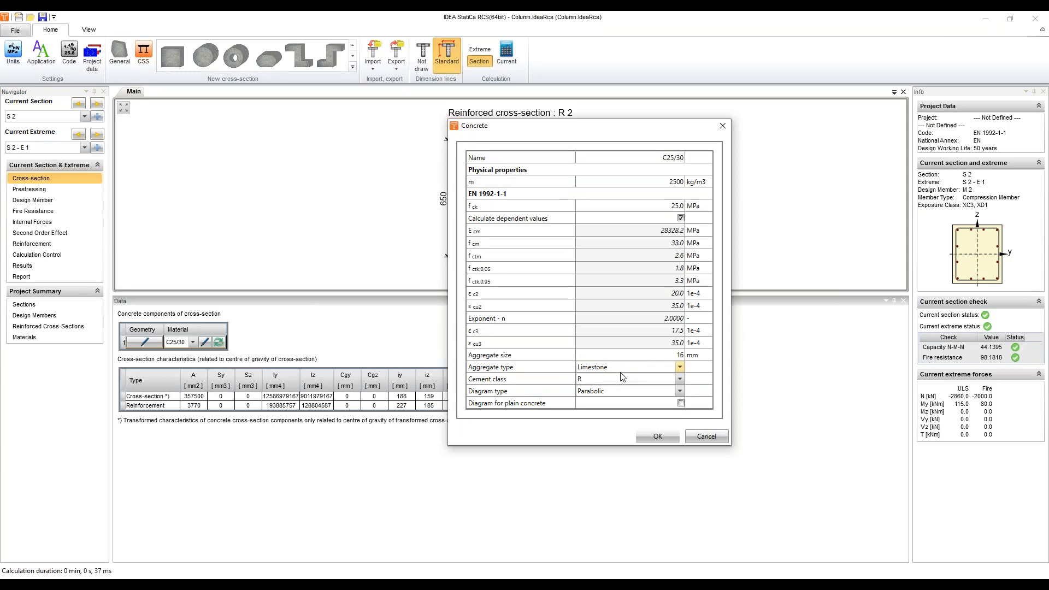
{"action": "left_click", "coordinate": [707, 437]}
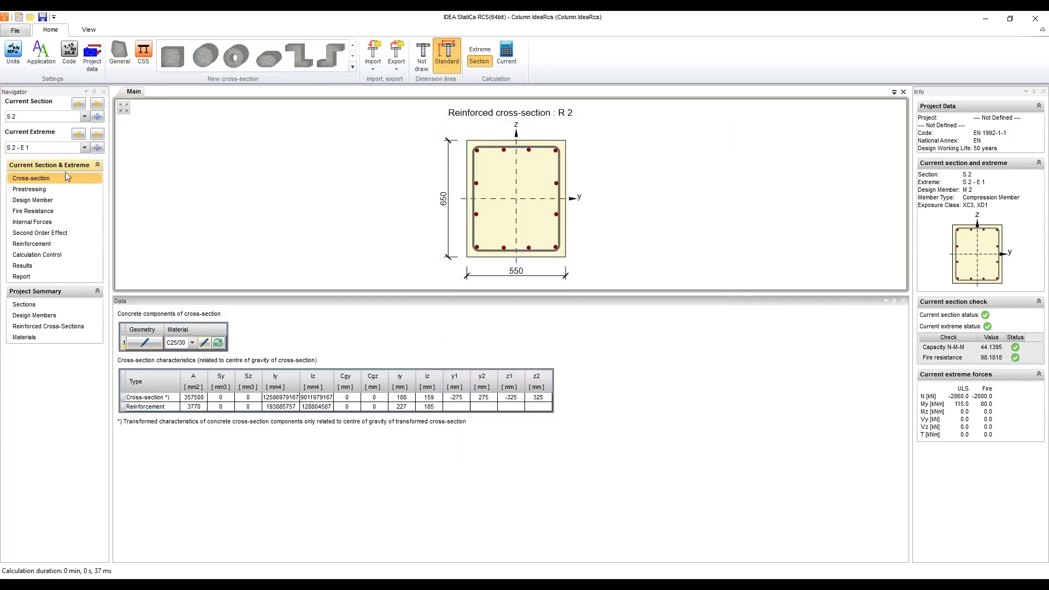
Step: Review the design member data of section S 2, including its imperfection and second-order settings and the options for column position in the building
{"action": "left_click", "coordinate": [29, 192]}
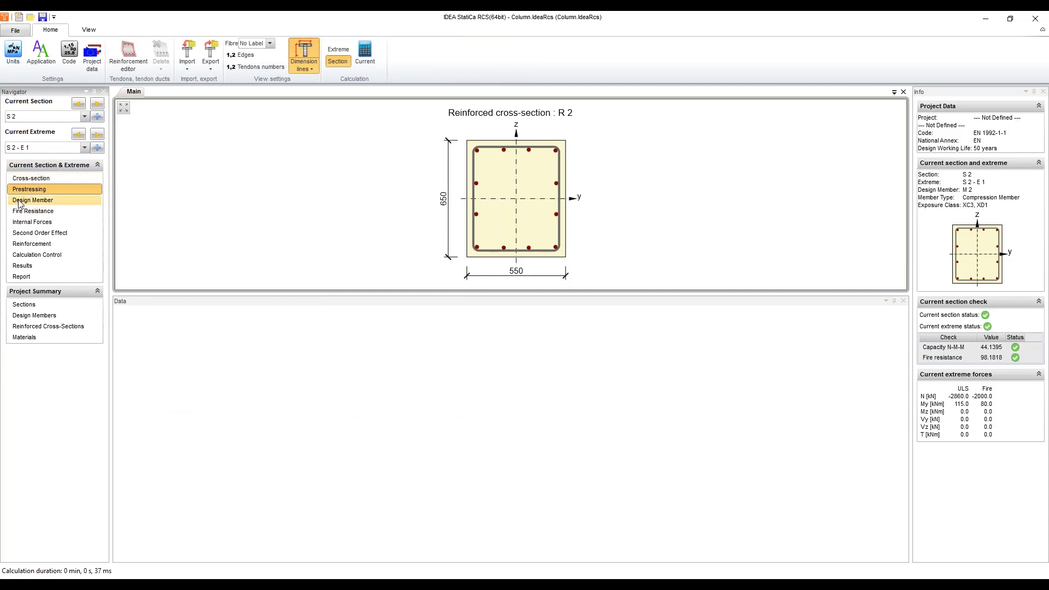
{"action": "left_click", "coordinate": [20, 202]}
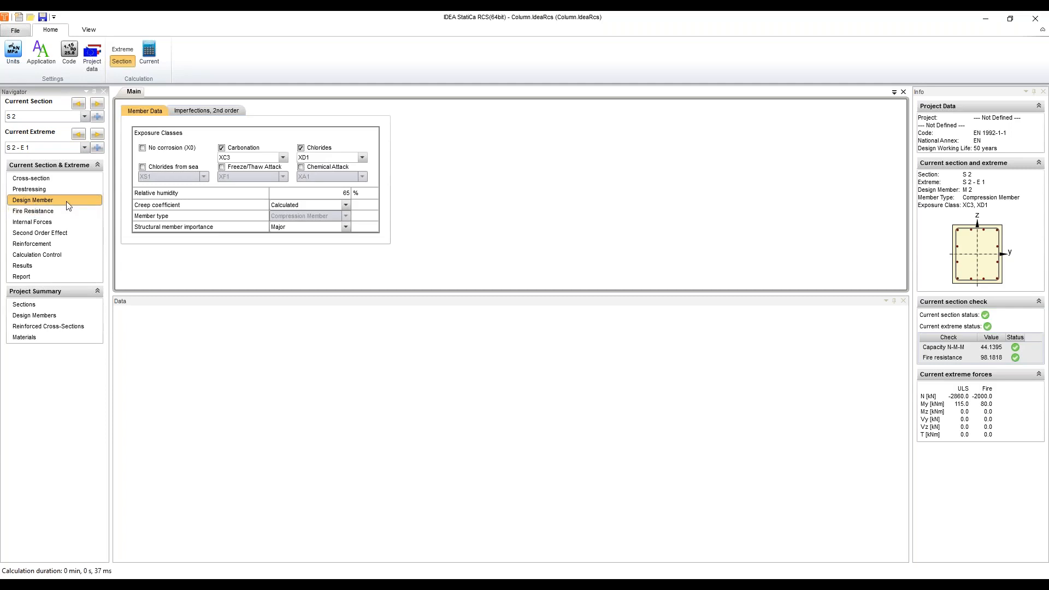
{"action": "left_click", "coordinate": [193, 113]}
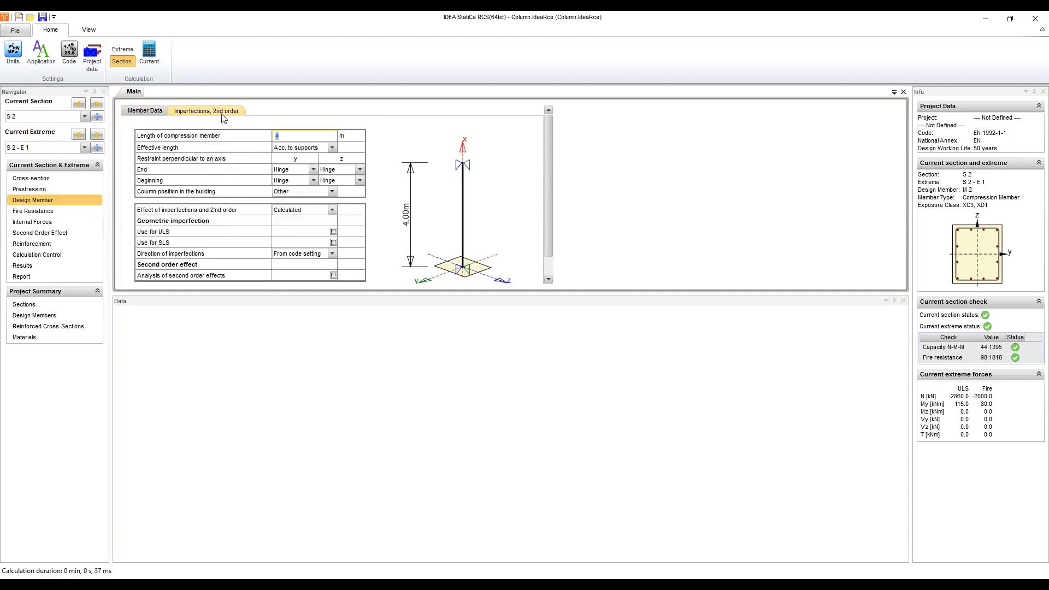
{"action": "left_click_drag", "start_coordinate": [379, 296], "coordinate": [363, 369]}
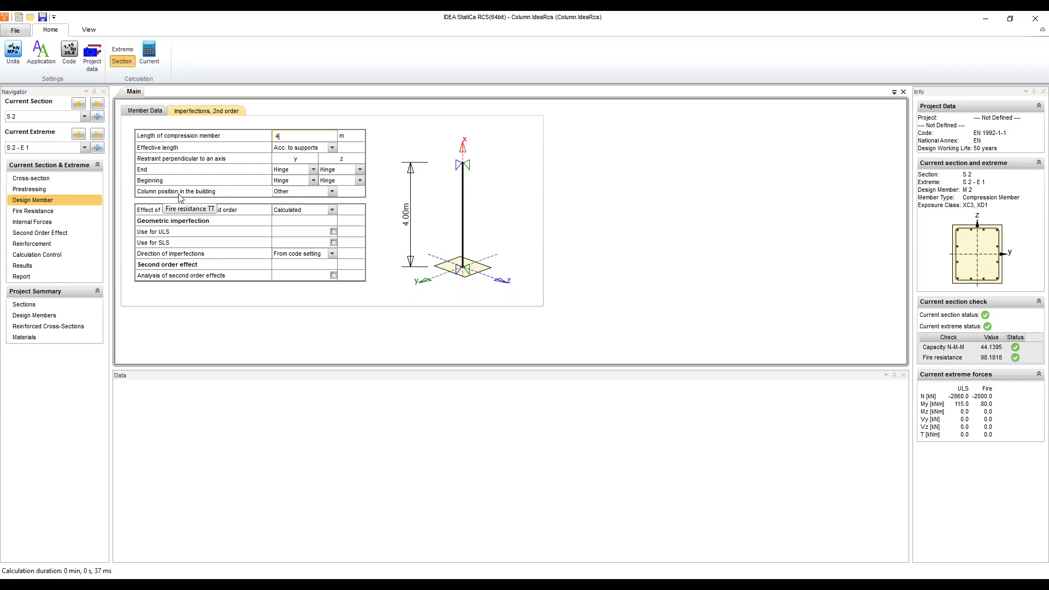
{"action": "left_click", "coordinate": [334, 191]}
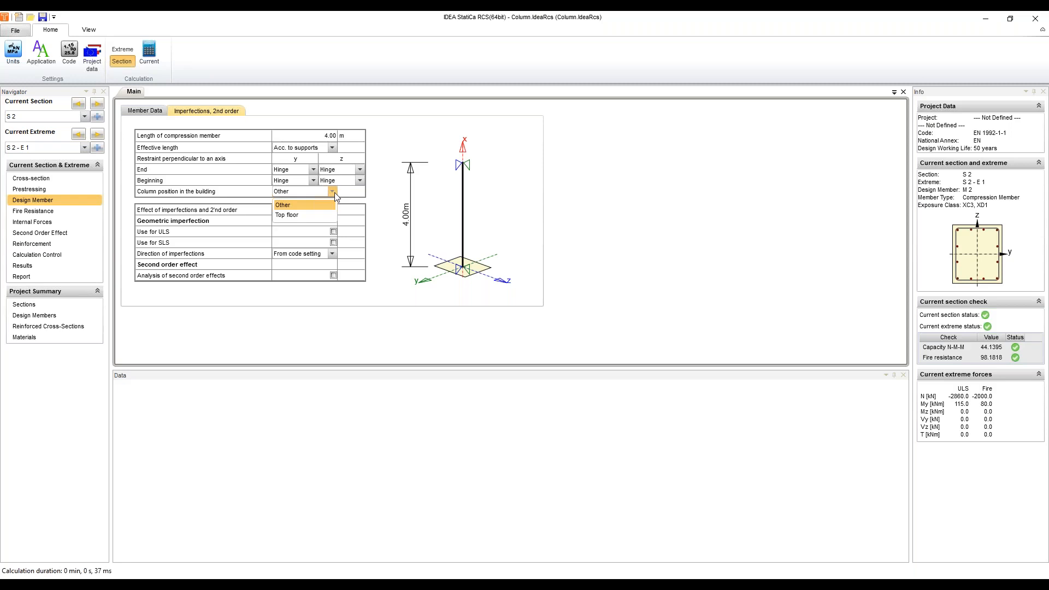
{"action": "left_click", "coordinate": [333, 193]}
Step: Examine the fire resistance settings of section S 2: tabulated data method, resistance class and fire effect options
{"action": "left_click", "coordinate": [31, 213]}
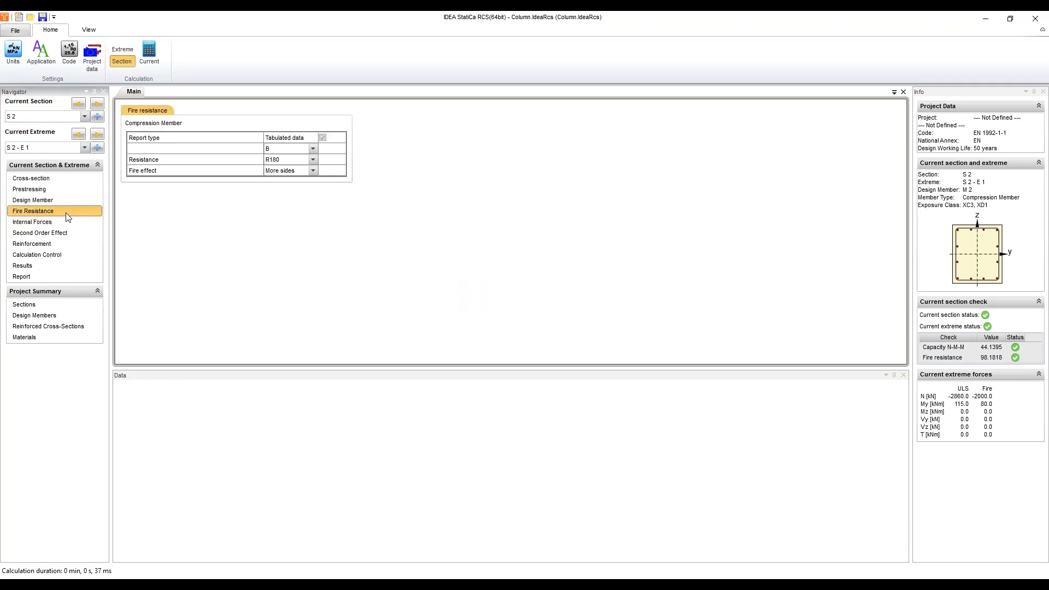
{"action": "left_click", "coordinate": [312, 149]}
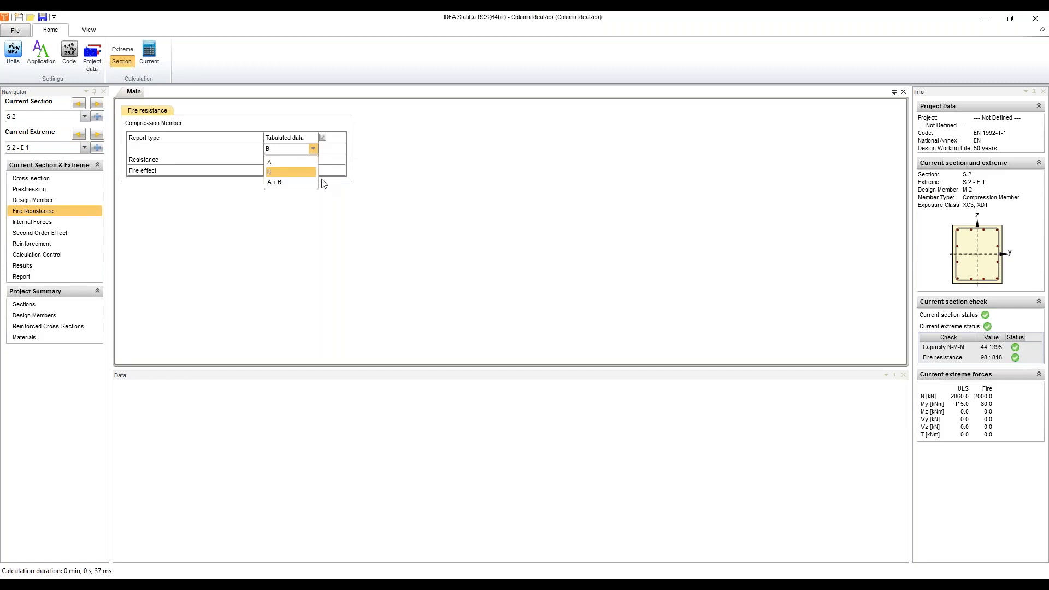
{"action": "left_click", "coordinate": [312, 149]}
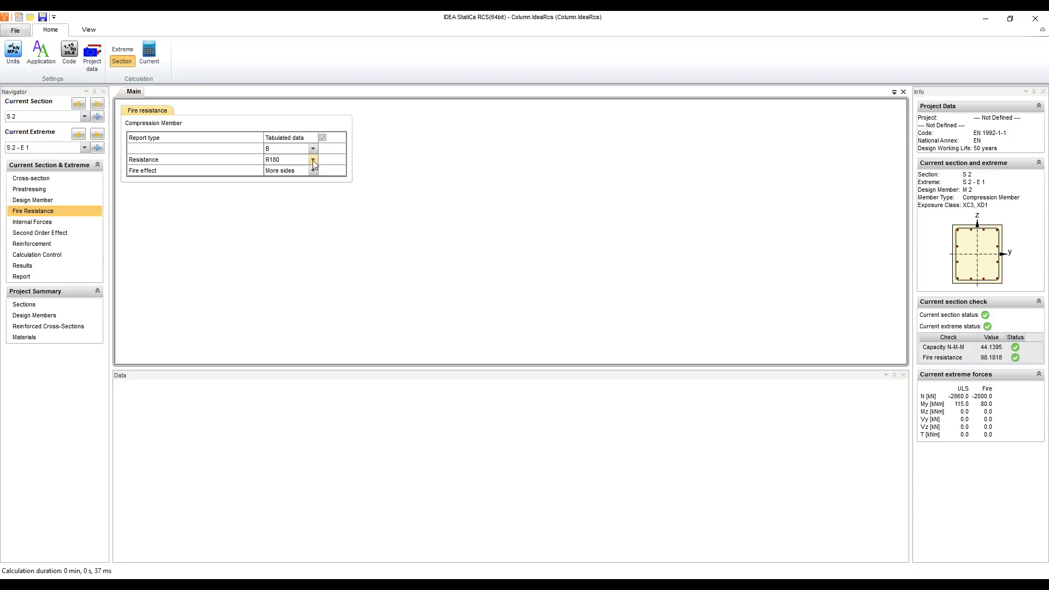
{"action": "left_click", "coordinate": [313, 160]}
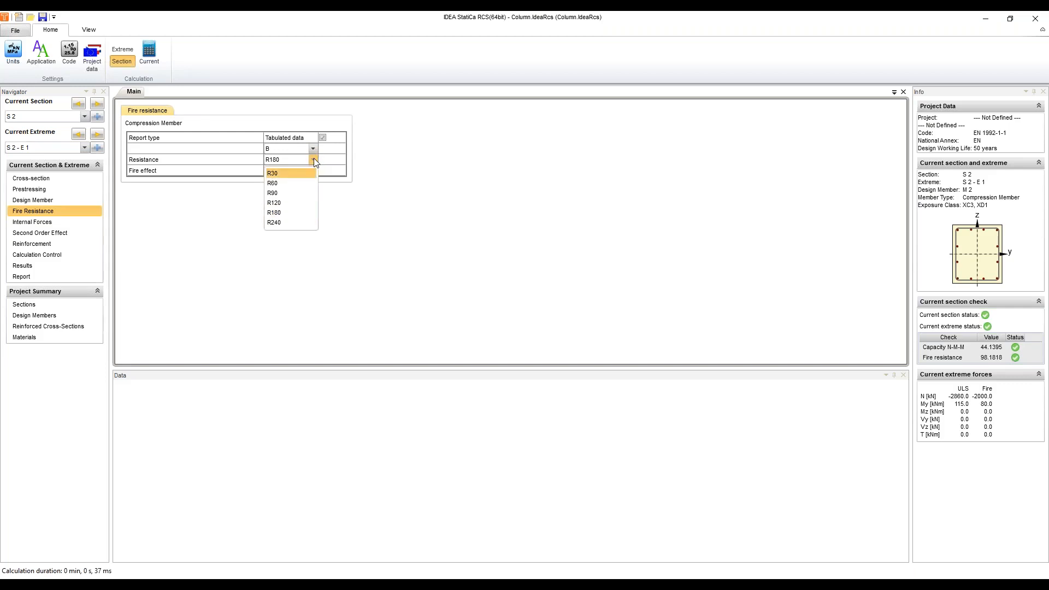
{"action": "left_click", "coordinate": [314, 160]}
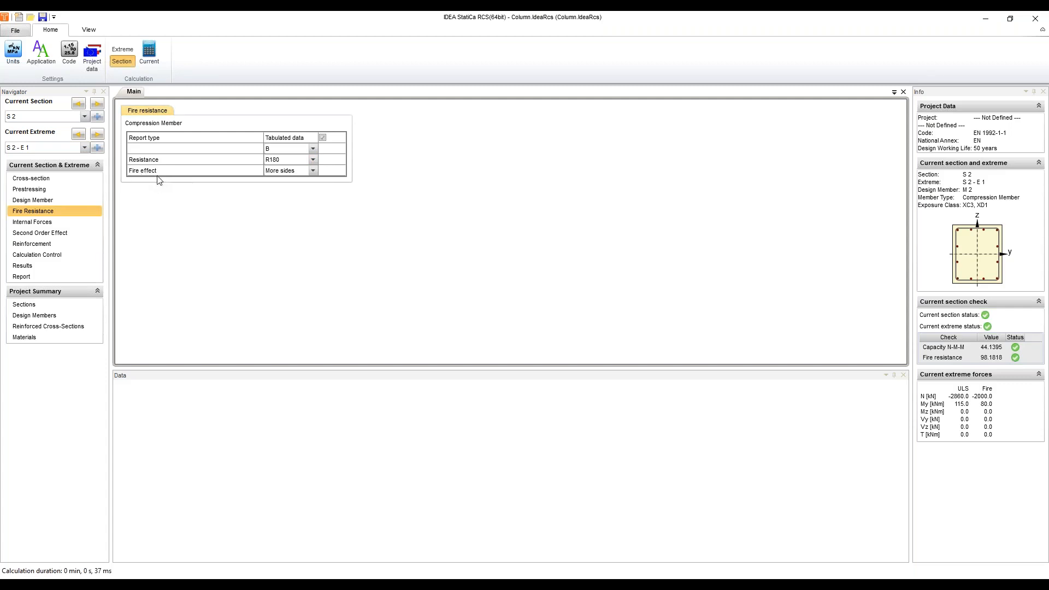
{"action": "left_click", "coordinate": [313, 172]}
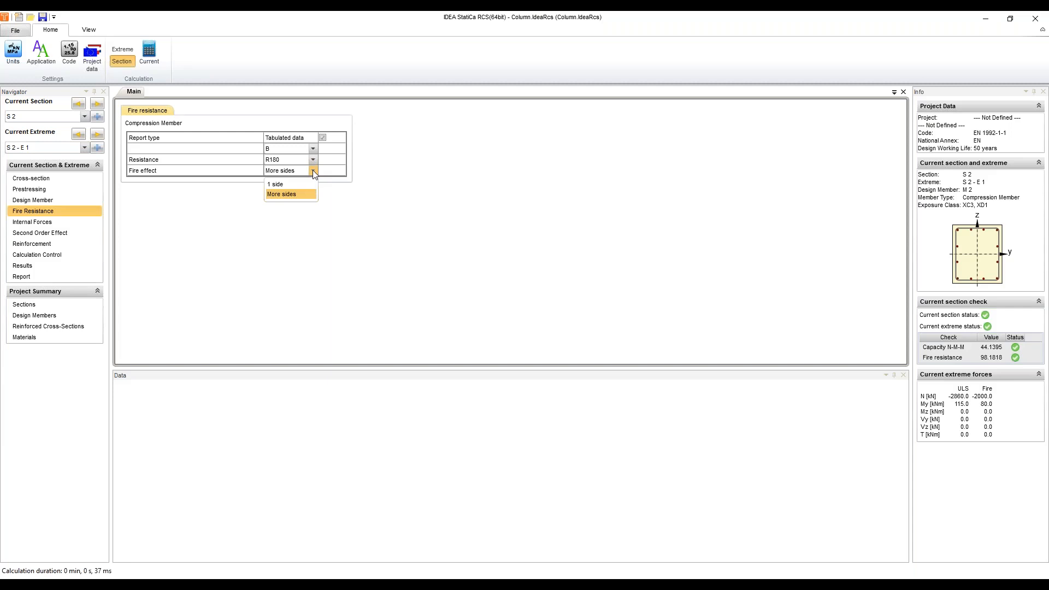
{"action": "left_click", "coordinate": [313, 171]}
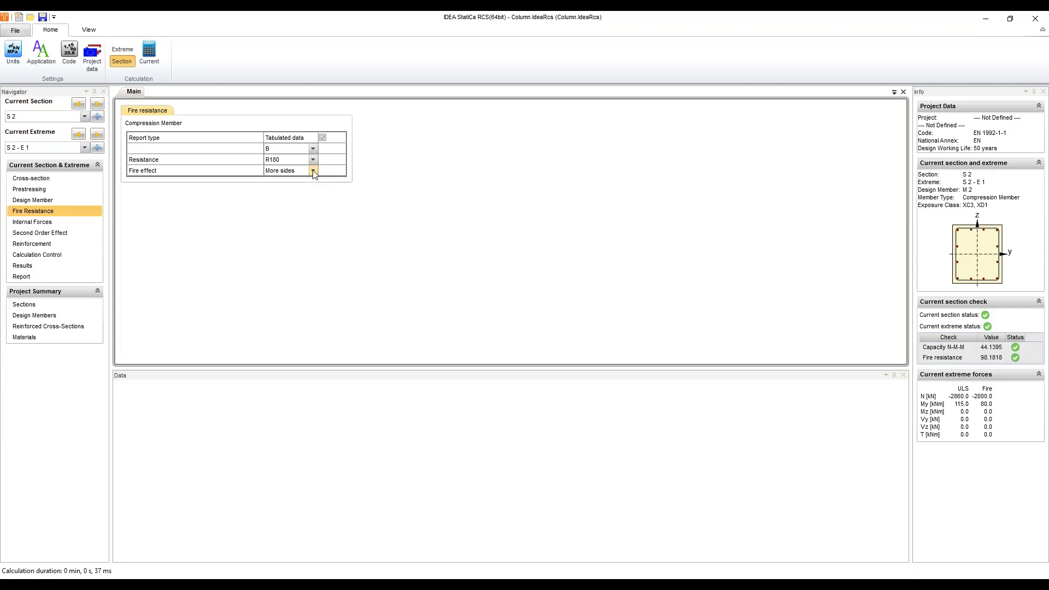
Step: Review the internal forces of the Fundamental ULS and Fire resistance combinations, and the first order end moments for the second order effect
{"action": "left_click", "coordinate": [51, 222]}
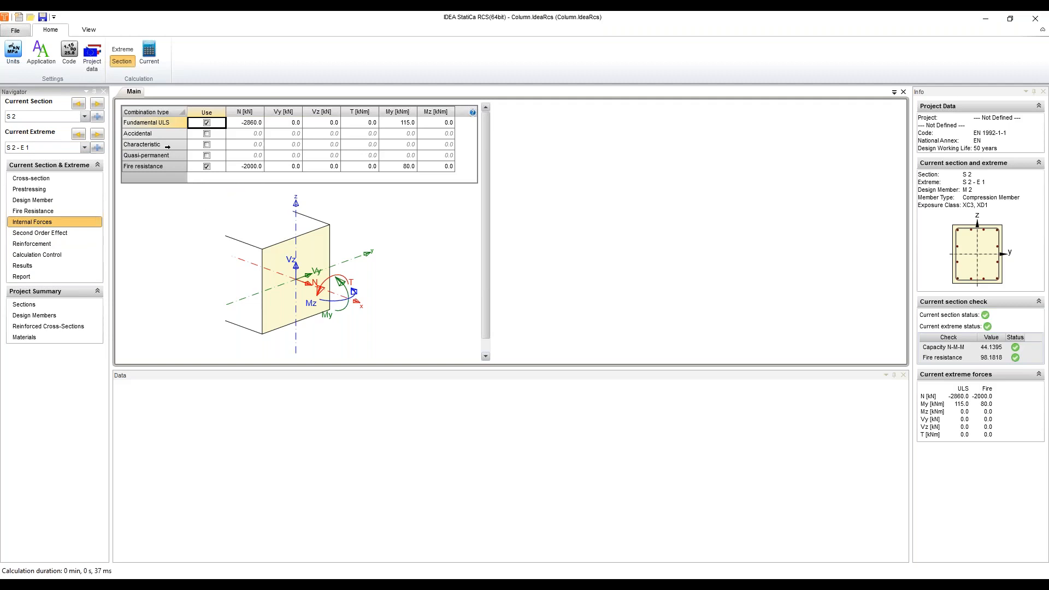
{"action": "left_click", "coordinate": [175, 123]}
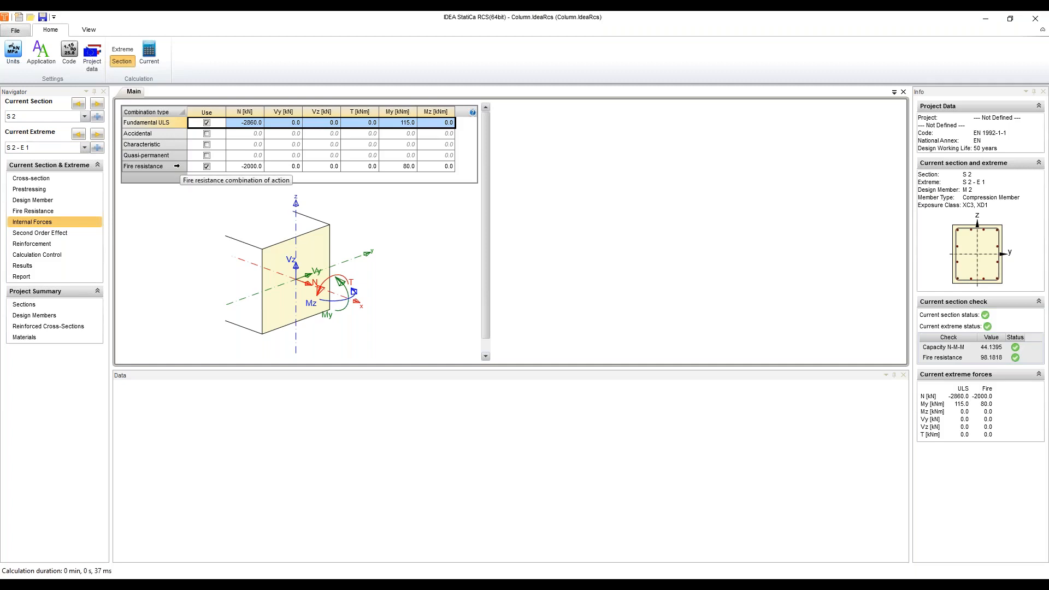
{"action": "left_click", "coordinate": [176, 167]}
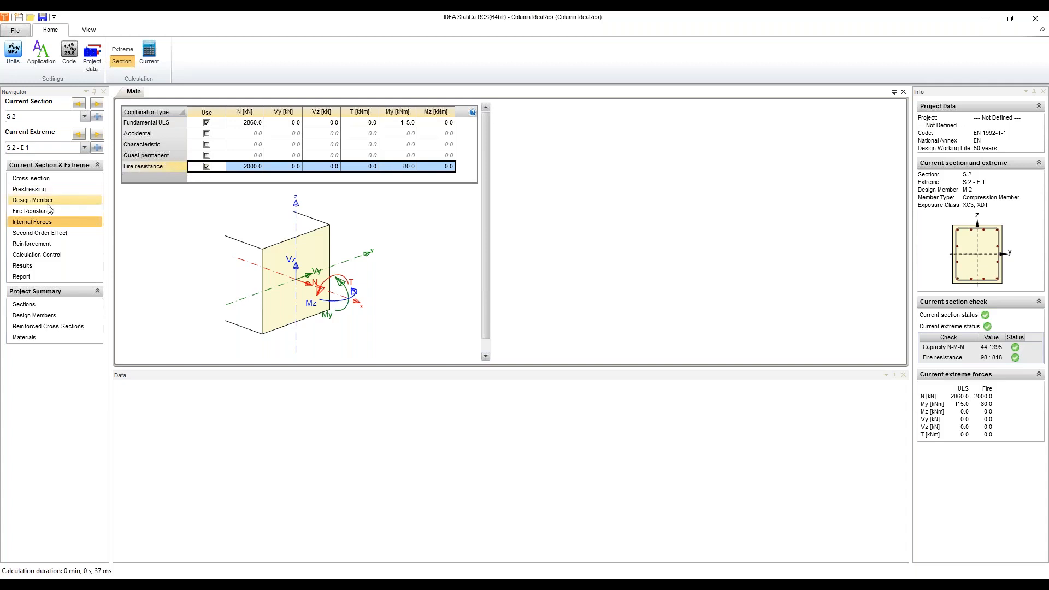
{"action": "left_click", "coordinate": [53, 233]}
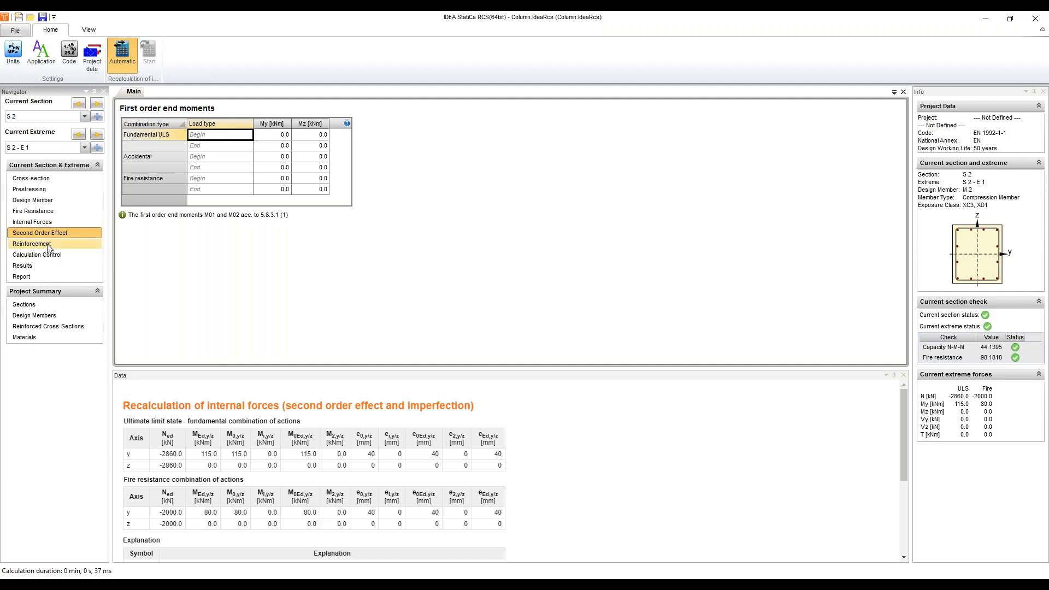
Step: Review the reinforcement layout of section S 2 and the checks enabled in its calculation control
{"action": "left_click", "coordinate": [52, 250]}
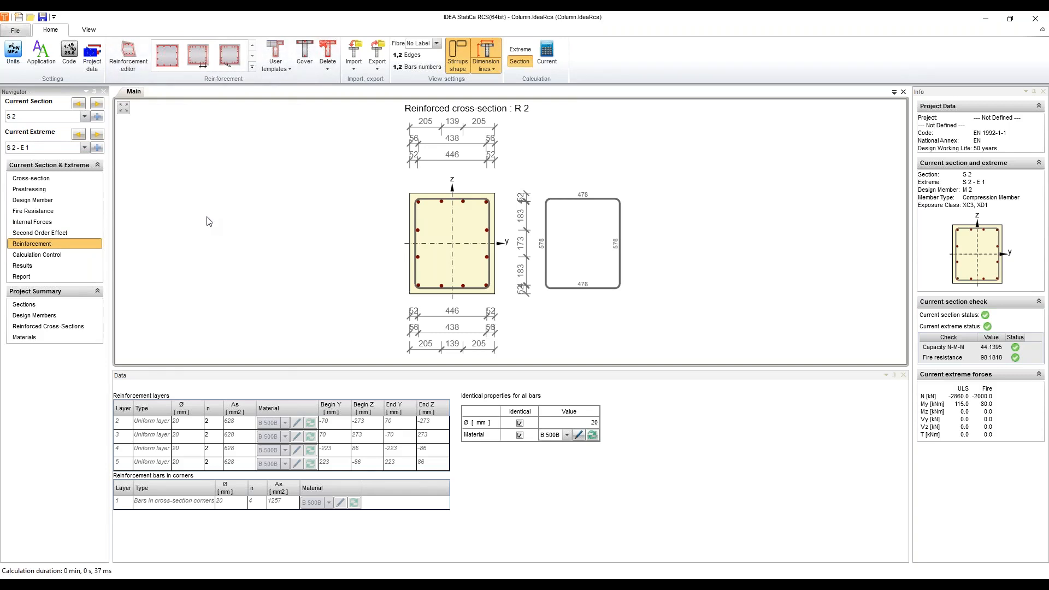
{"action": "left_click", "coordinate": [55, 256]}
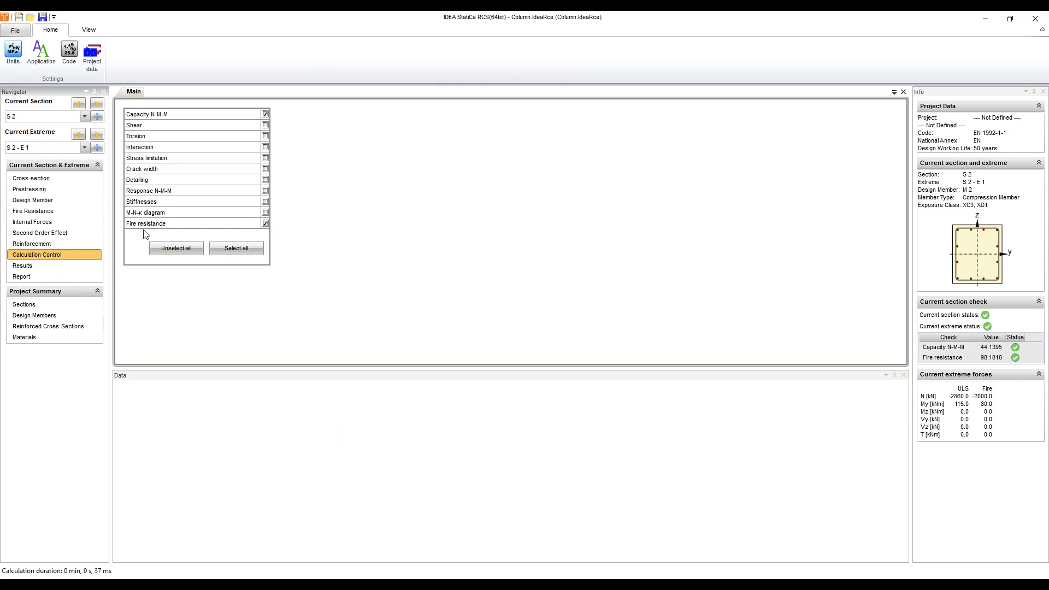
Step: Calculate section S 2 and view its Fire resistance results from the beginning, enlarging the results area
{"action": "left_click", "coordinate": [26, 267]}
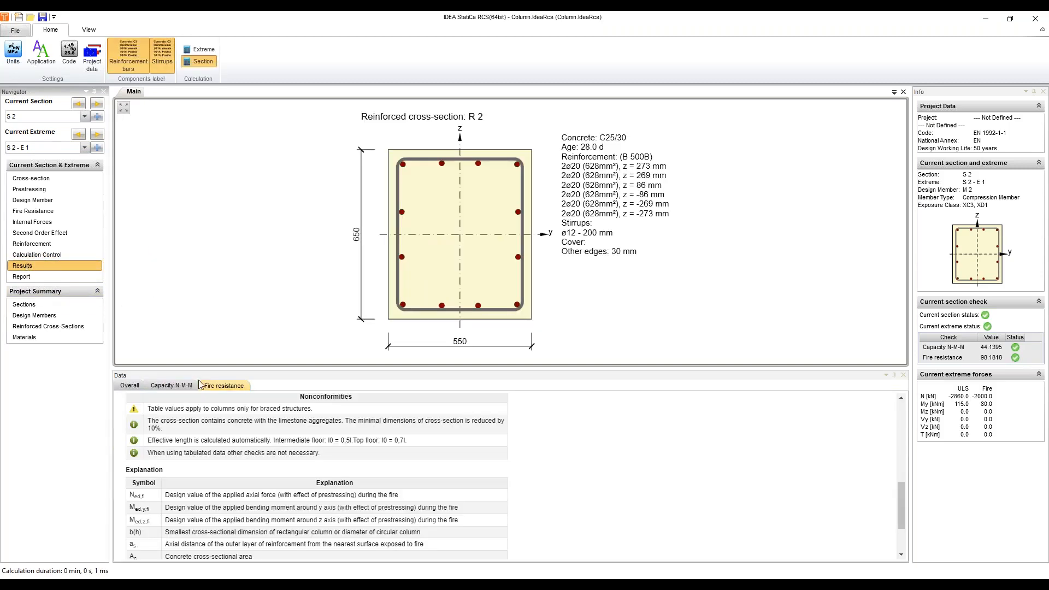
{"action": "left_click_drag", "start_coordinate": [201, 368], "coordinate": [228, 277]}
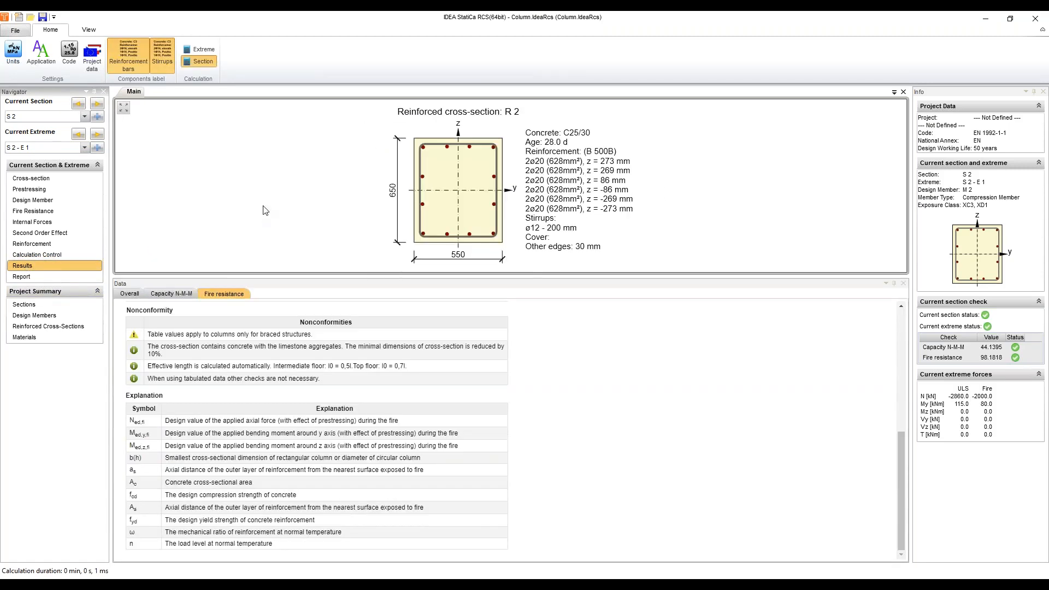
{"action": "scroll", "coordinate": [282, 373], "scroll_direction": "up", "scroll_amount": 5}
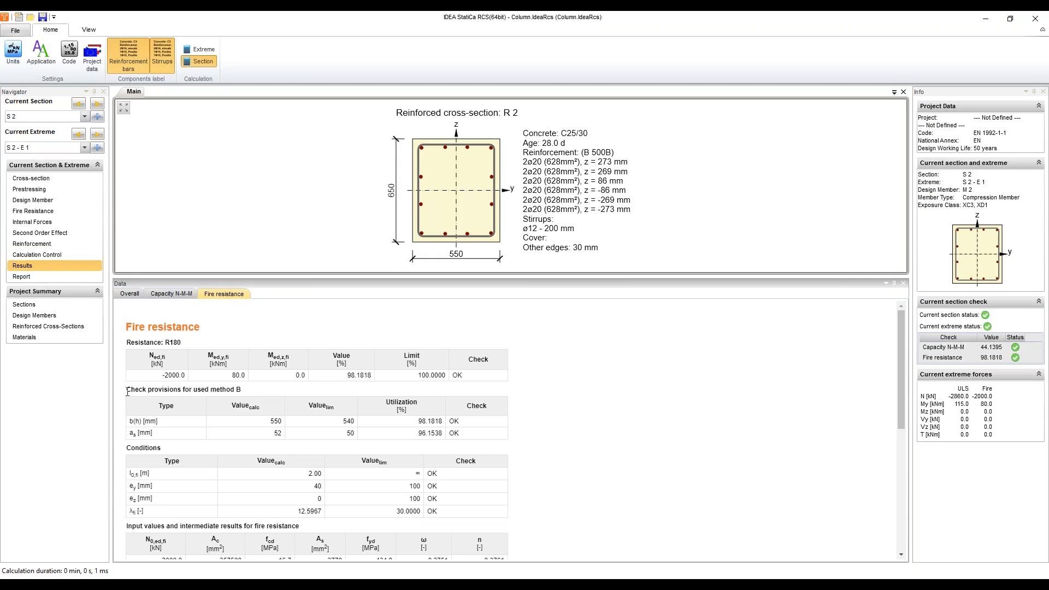
Step: Review the check provisions for method B in the Fire resistance results and the explanations of symbols b(h) and as
{"action": "left_click_drag", "start_coordinate": [127, 389], "coordinate": [257, 393]}
{"action": "left_click", "coordinate": [175, 389]}
{"action": "scroll", "coordinate": [131, 426], "scroll_direction": "down", "scroll_amount": 1}
{"action": "scroll", "coordinate": [147, 417], "scroll_direction": "down", "scroll_amount": 6}
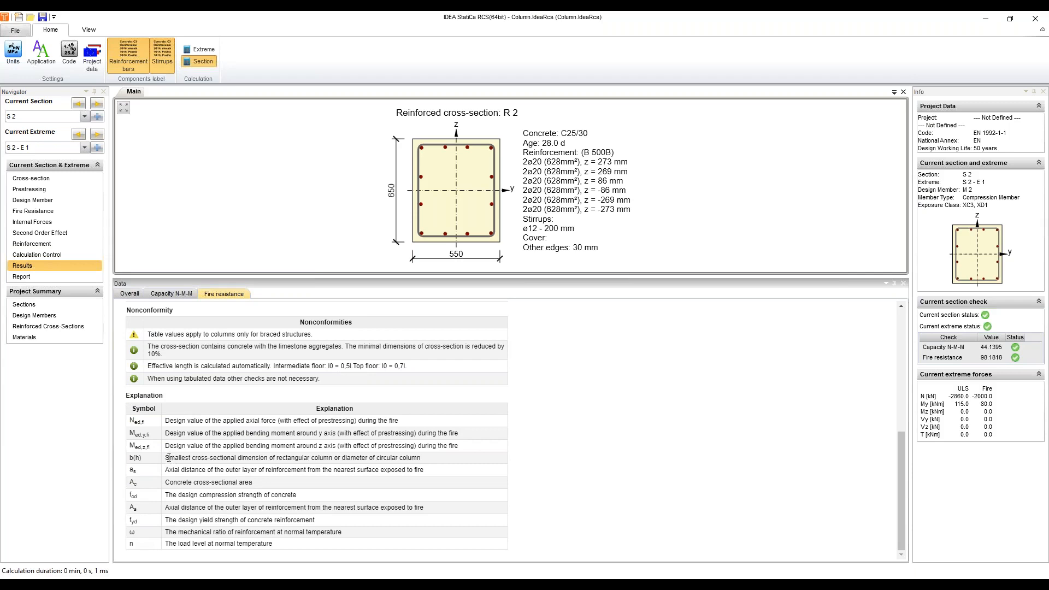
{"action": "left_click_drag", "start_coordinate": [166, 458], "coordinate": [259, 458]}
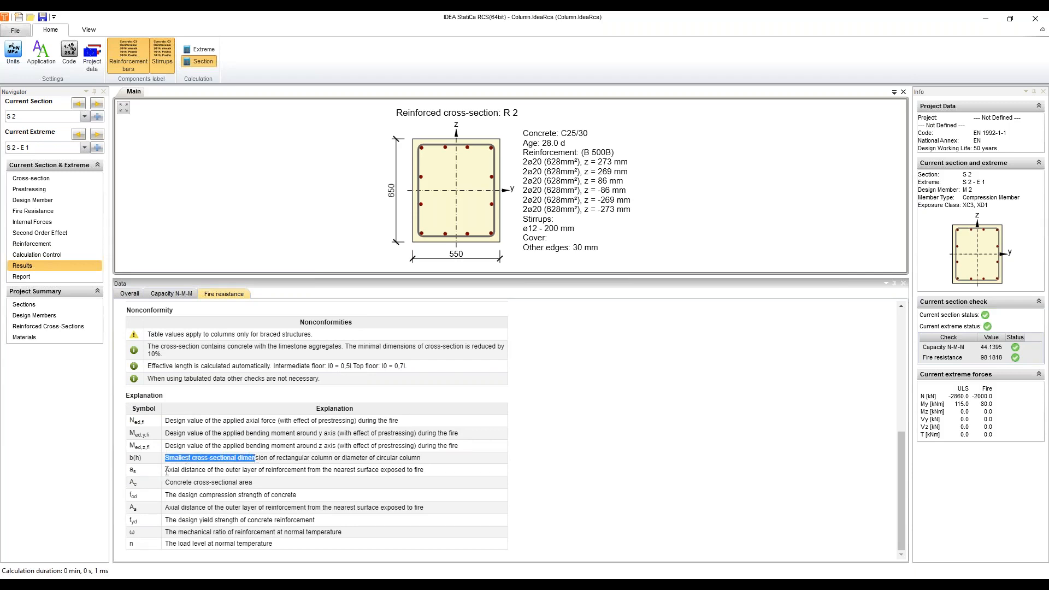
{"action": "left_click_drag", "start_coordinate": [166, 470], "coordinate": [249, 470]}
{"action": "left_click", "coordinate": [260, 484]}
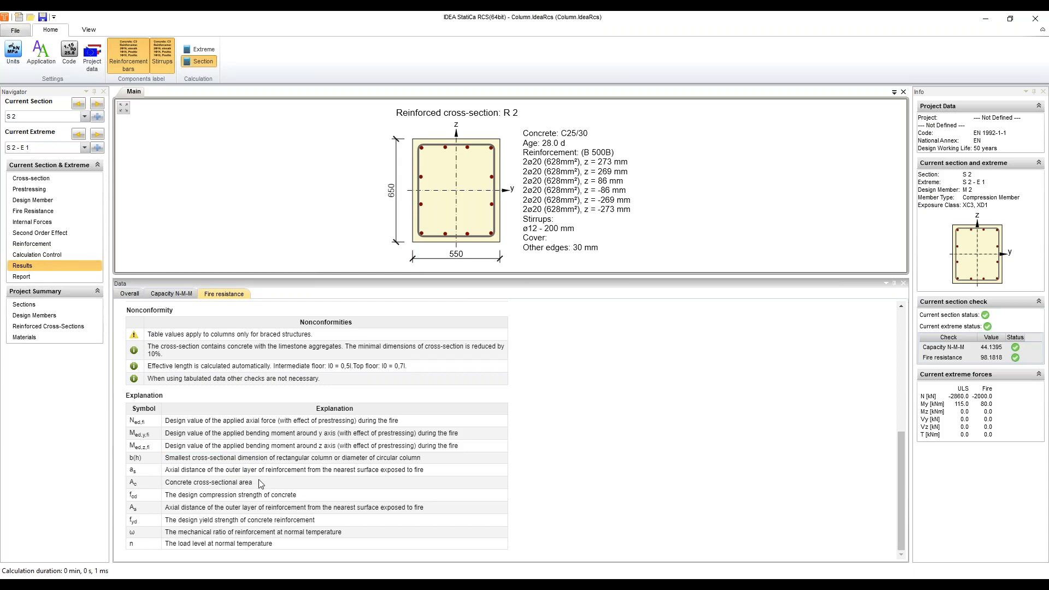
Step: Examine the nonconformity note on limestone aggregates and the reduced minimal cross-section dimensions, and return to the beginning of the results
{"action": "scroll", "coordinate": [177, 548], "scroll_direction": "up", "scroll_amount": 1}
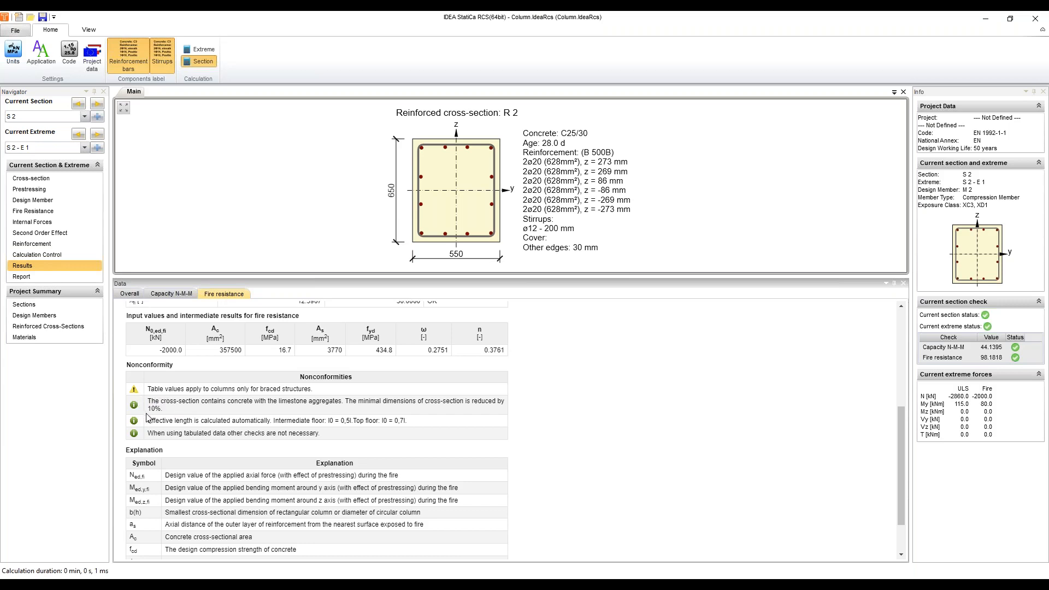
{"action": "left_click_drag", "start_coordinate": [149, 404], "coordinate": [179, 413]}
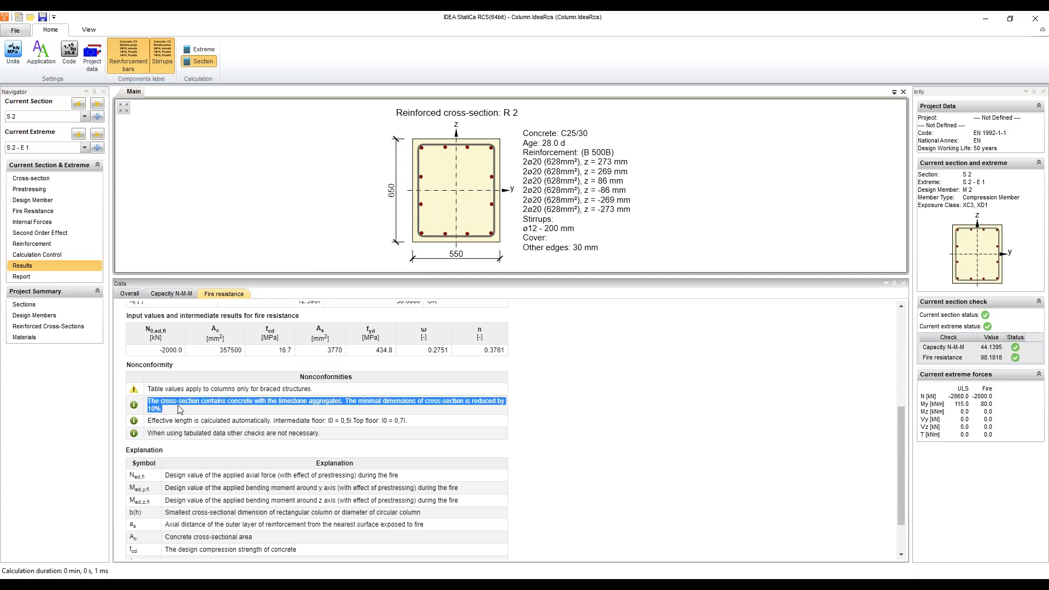
{"action": "left_click", "coordinate": [228, 405]}
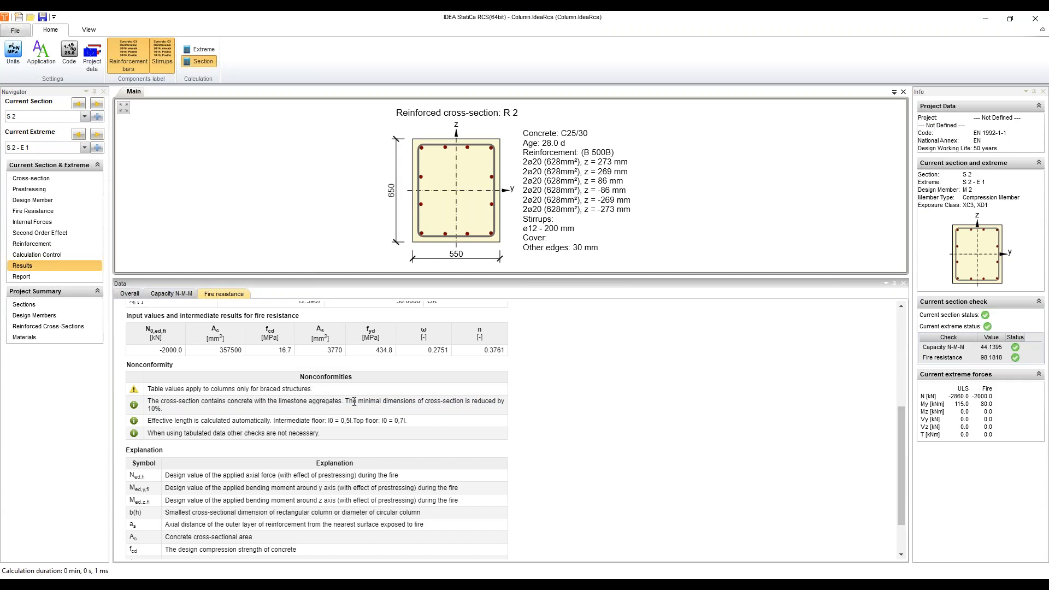
{"action": "left_click", "coordinate": [148, 403]}
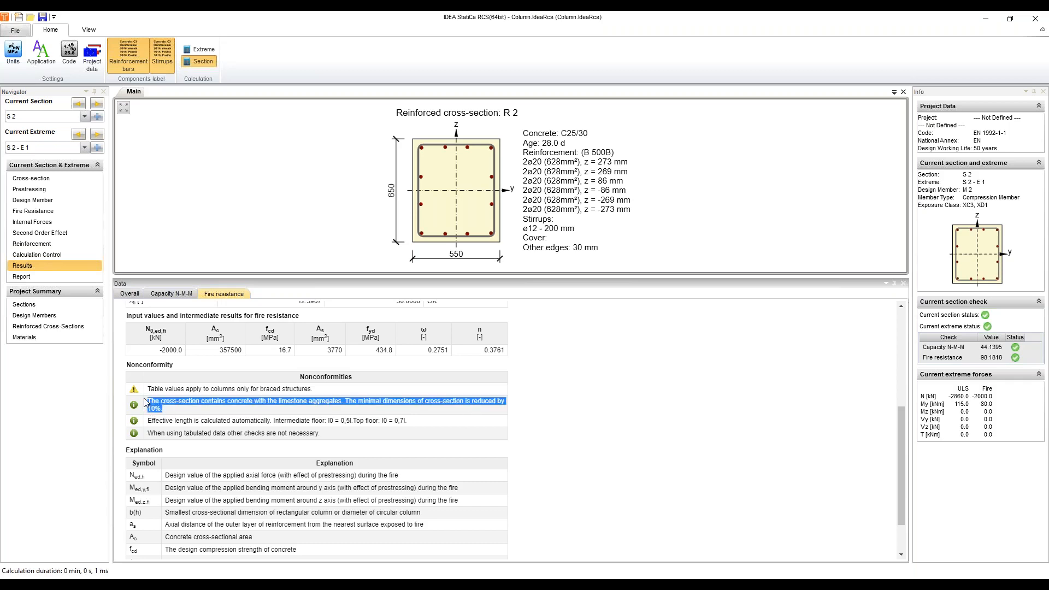
{"action": "left_click", "coordinate": [189, 414]}
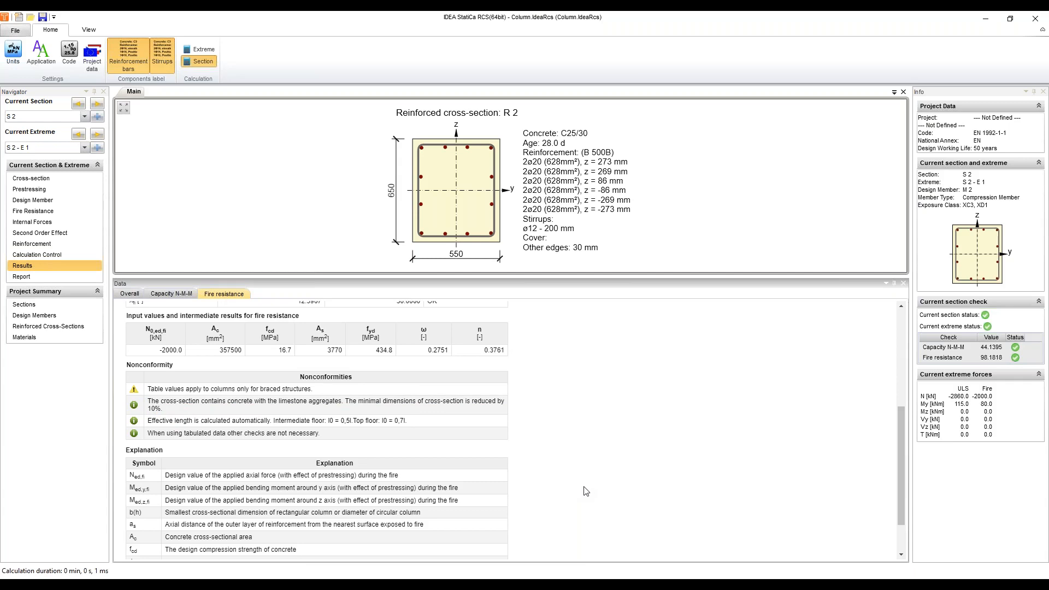
{"action": "scroll", "coordinate": [590, 470], "scroll_direction": "up", "scroll_amount": 2}
{"action": "scroll", "coordinate": [590, 470], "scroll_direction": "up", "scroll_amount": 2}
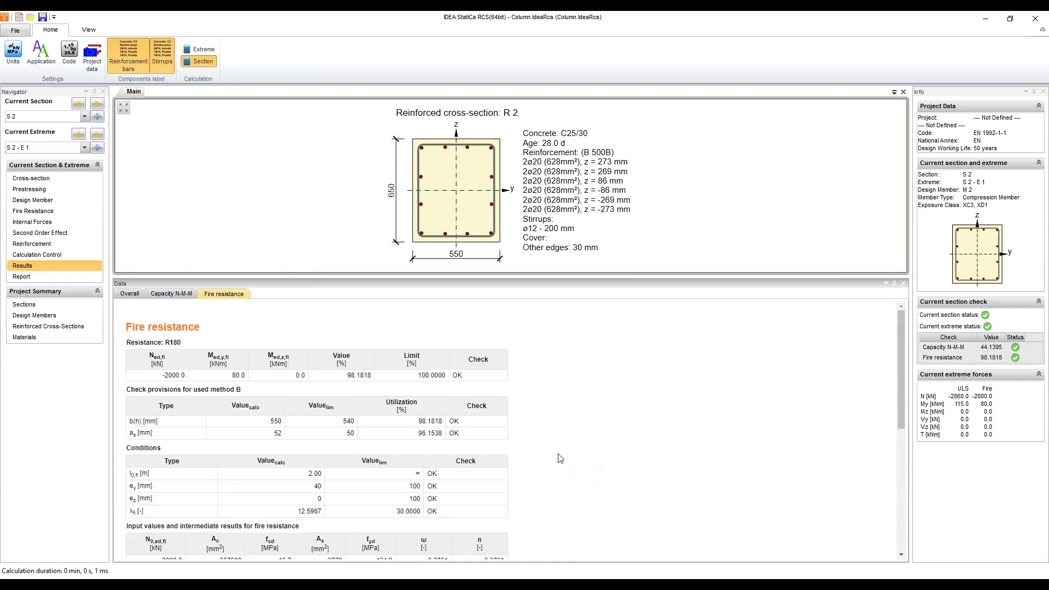
Step: Make S 5 the current section and inspect the properties of its C30/37 concrete, including the aggregate type, without changing them
{"action": "left_click", "coordinate": [49, 306]}
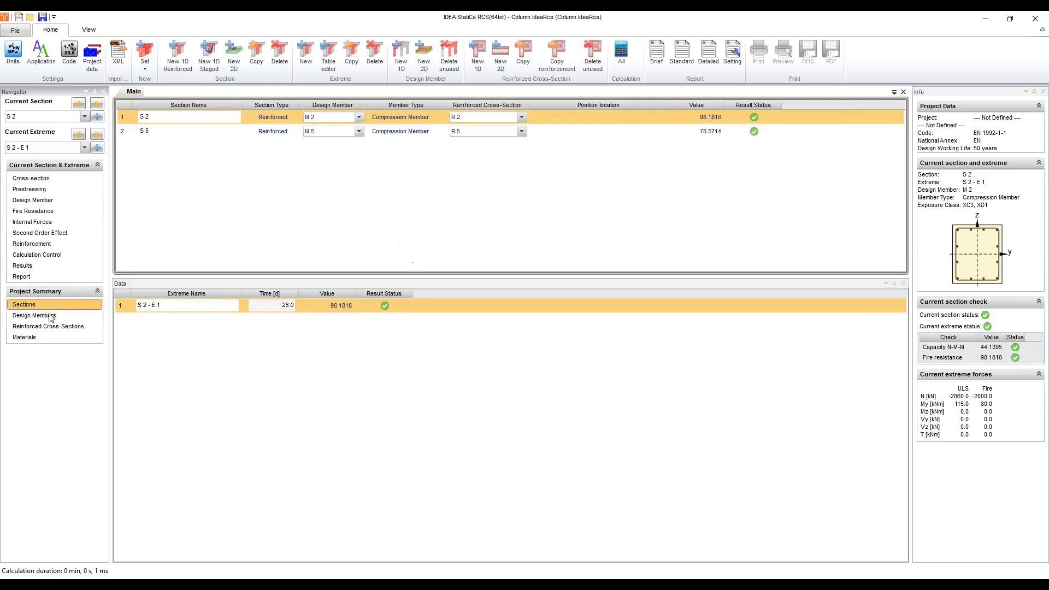
{"action": "left_click", "coordinate": [408, 130]}
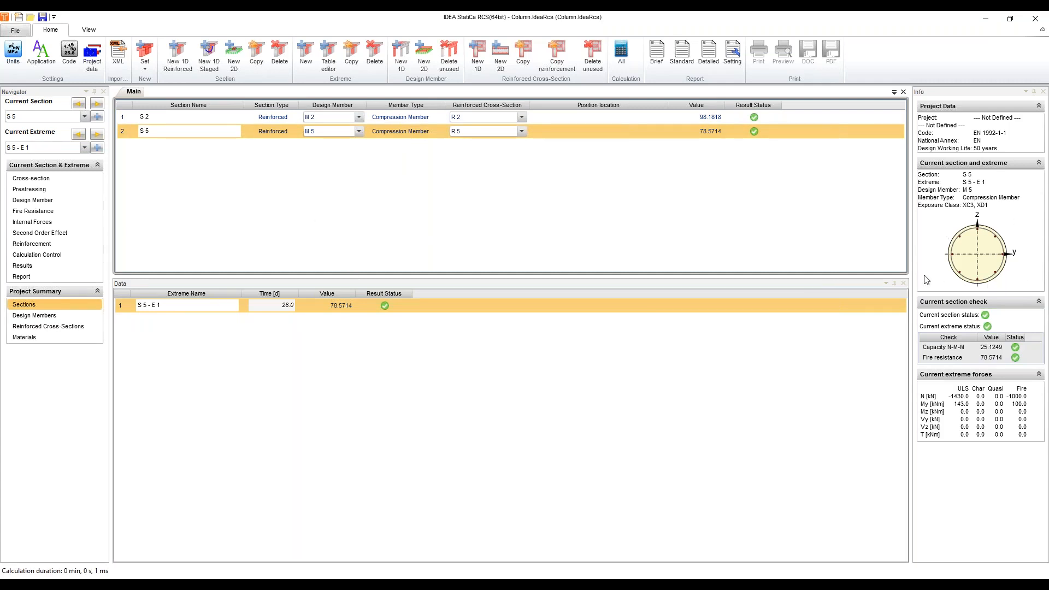
{"action": "left_click", "coordinate": [40, 180]}
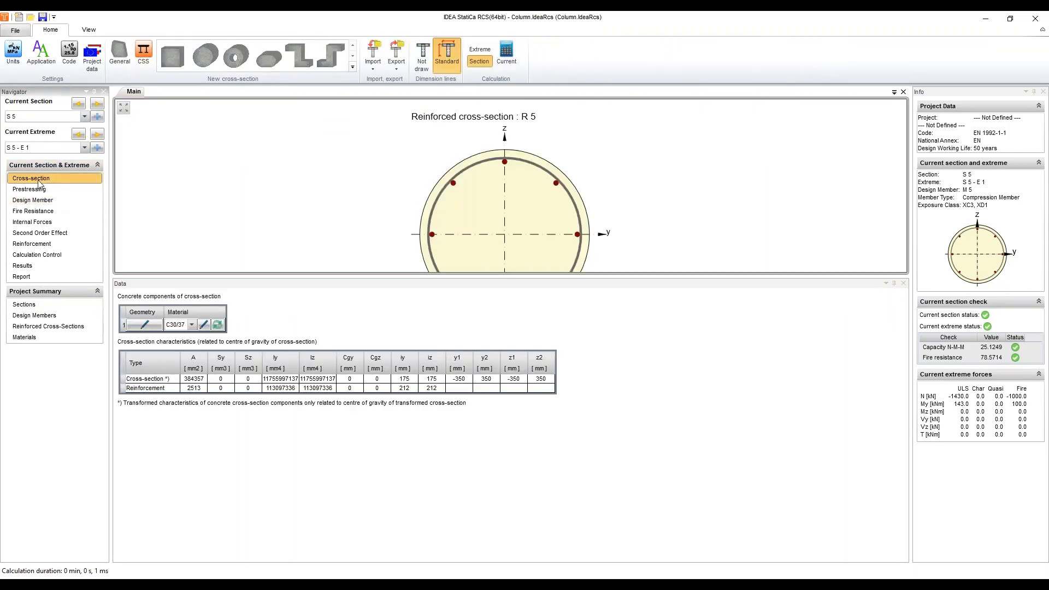
{"action": "left_click", "coordinate": [204, 325]}
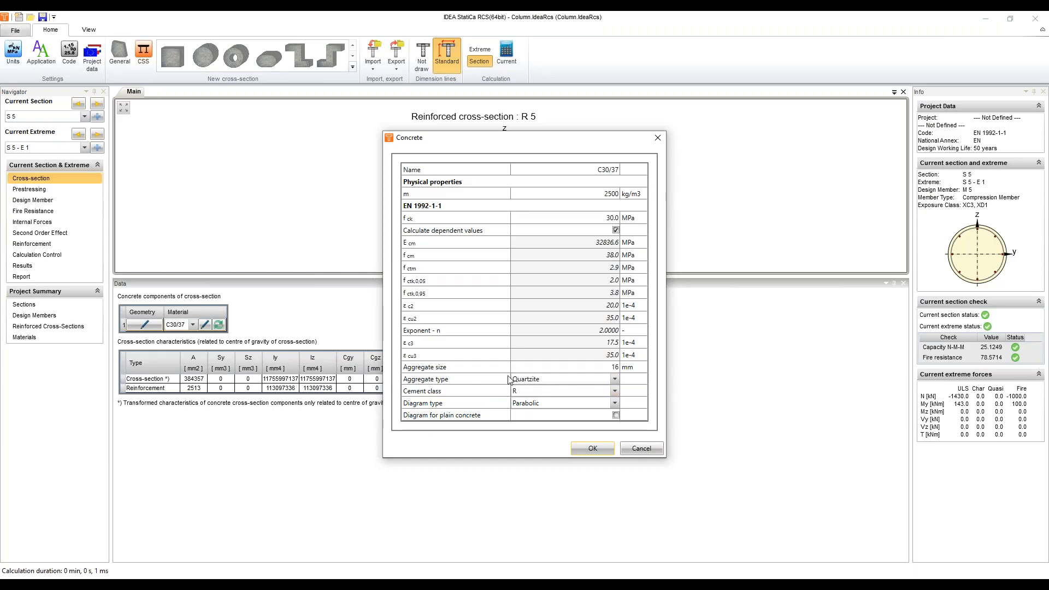
{"action": "left_click", "coordinate": [629, 449]}
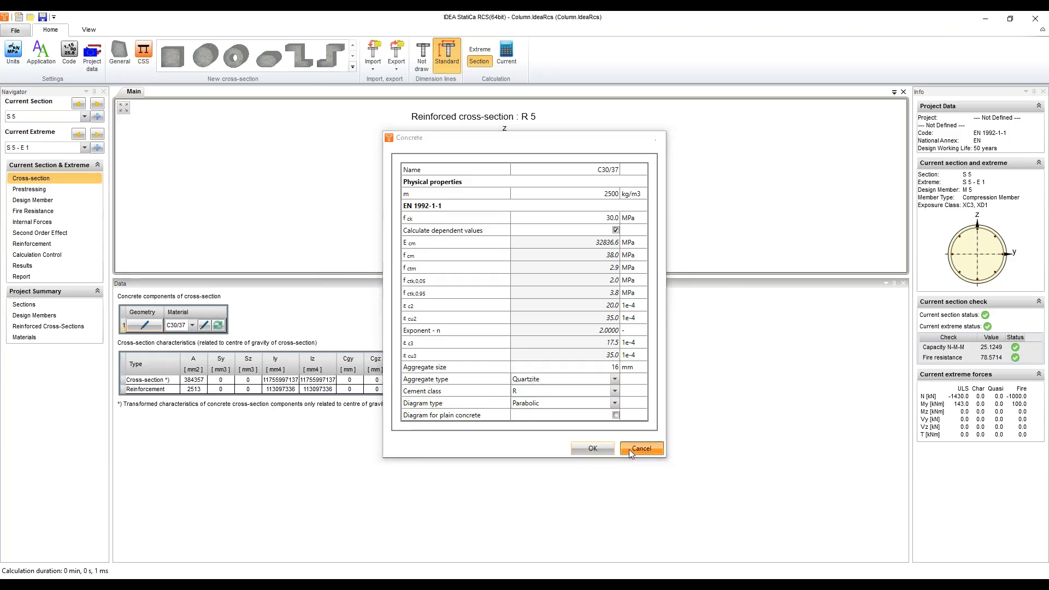
Step: Review the design member data of section S 5 and its imperfections and 2nd order settings, enlarging the main view
{"action": "left_click", "coordinate": [48, 200]}
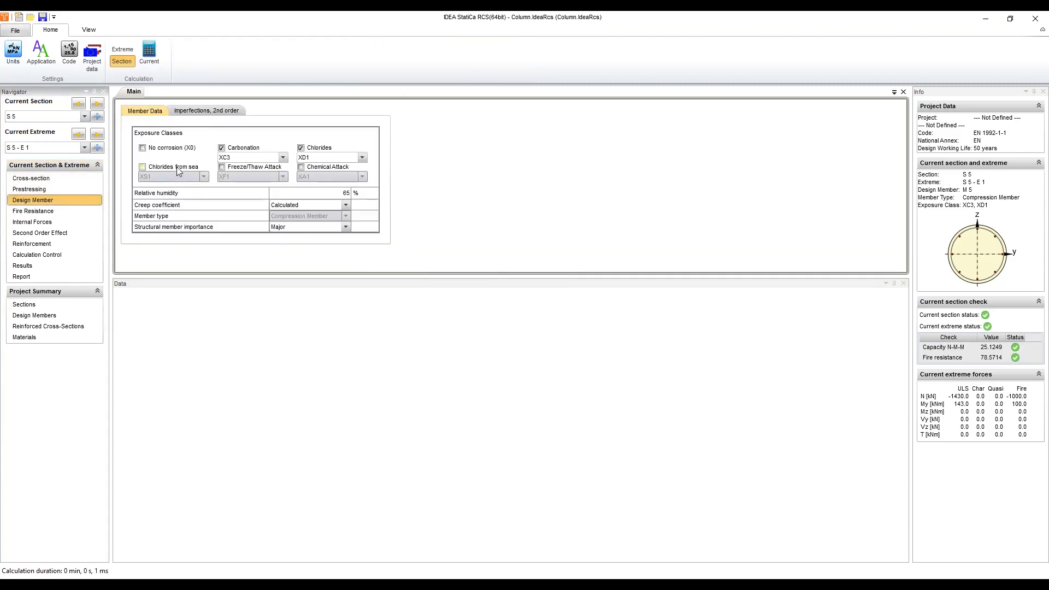
{"action": "left_click", "coordinate": [195, 112]}
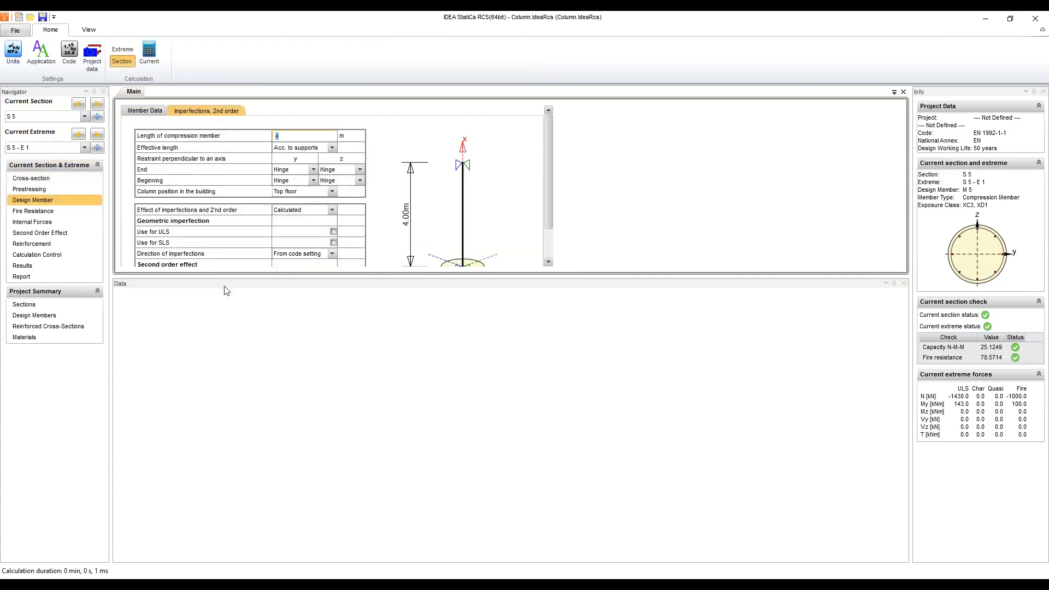
{"action": "left_click_drag", "start_coordinate": [229, 283], "coordinate": [224, 355]}
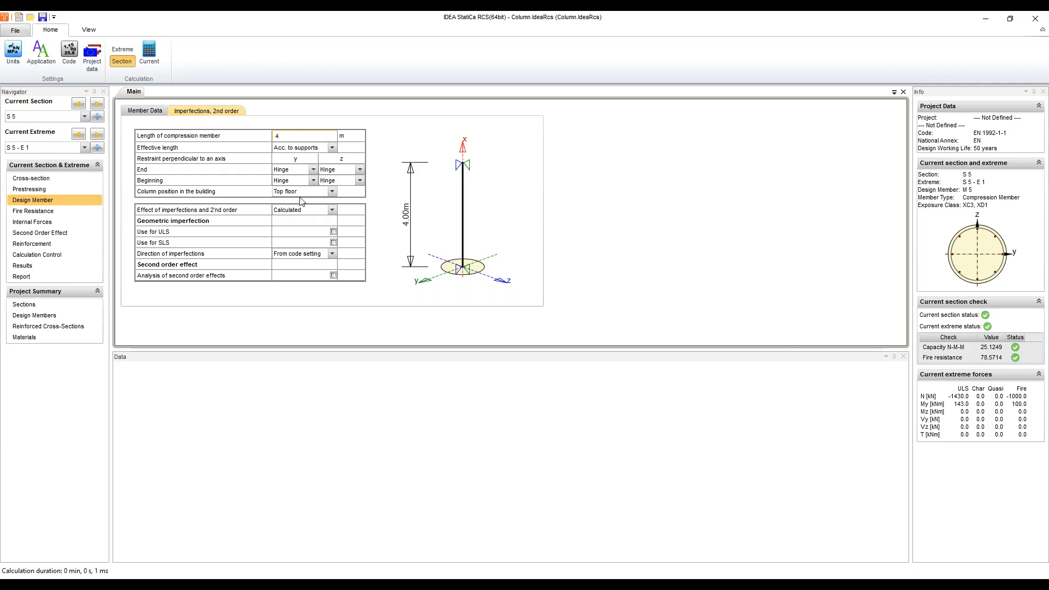
Step: Review the fire resistance settings of section S 5, including the resistance class options, and its internal forces
{"action": "left_click", "coordinate": [61, 212]}
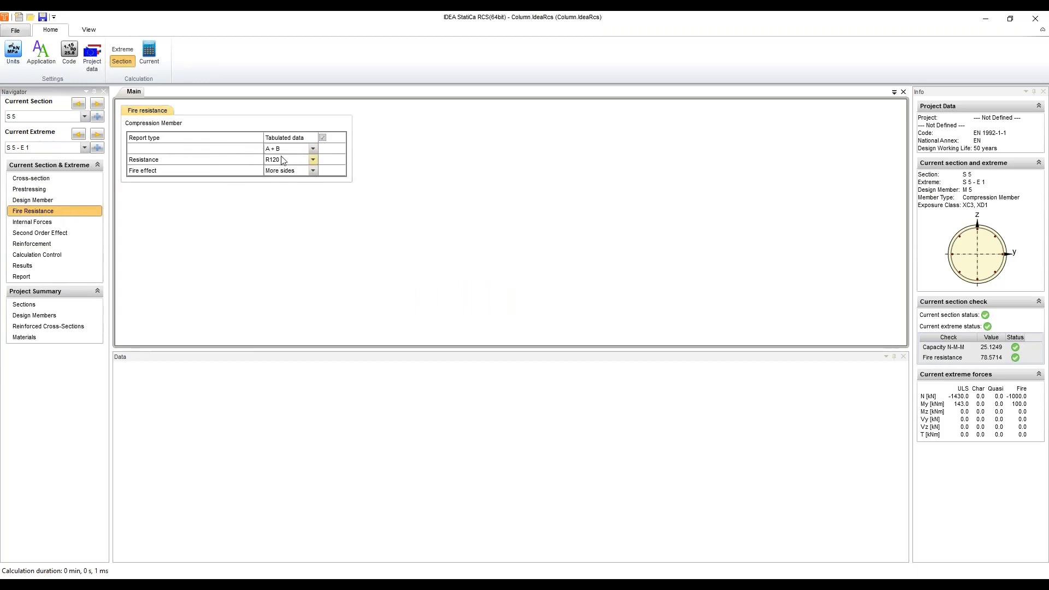
{"action": "left_click", "coordinate": [312, 159]}
{"action": "left_click", "coordinate": [312, 159]}
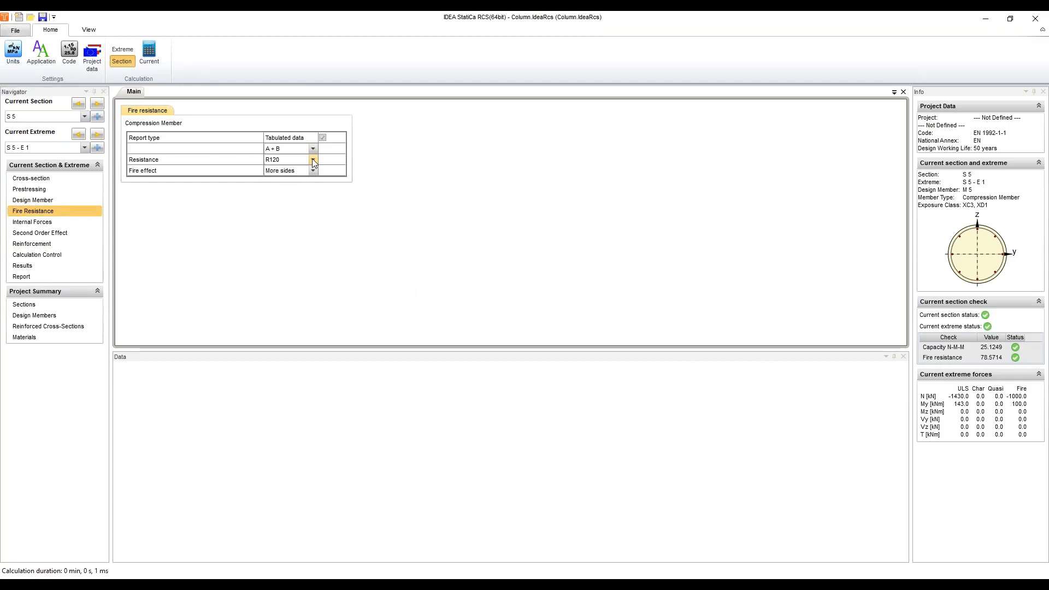
{"action": "left_click", "coordinate": [53, 225]}
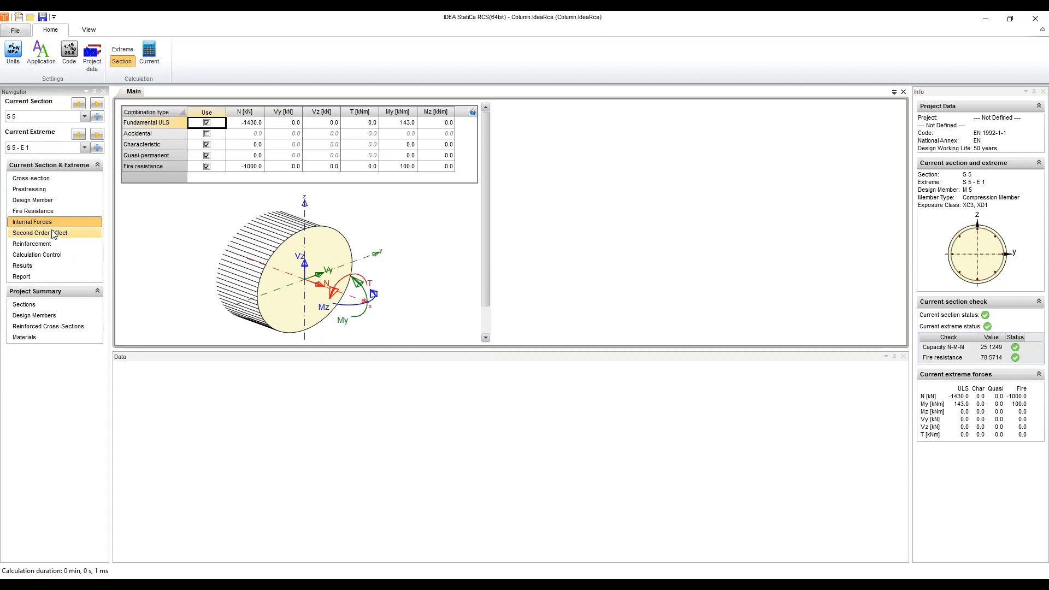
Step: Read through the Fire resistance results of section S 5, from the check provisions and conditions to the nonconformities
{"action": "left_click", "coordinate": [33, 266]}
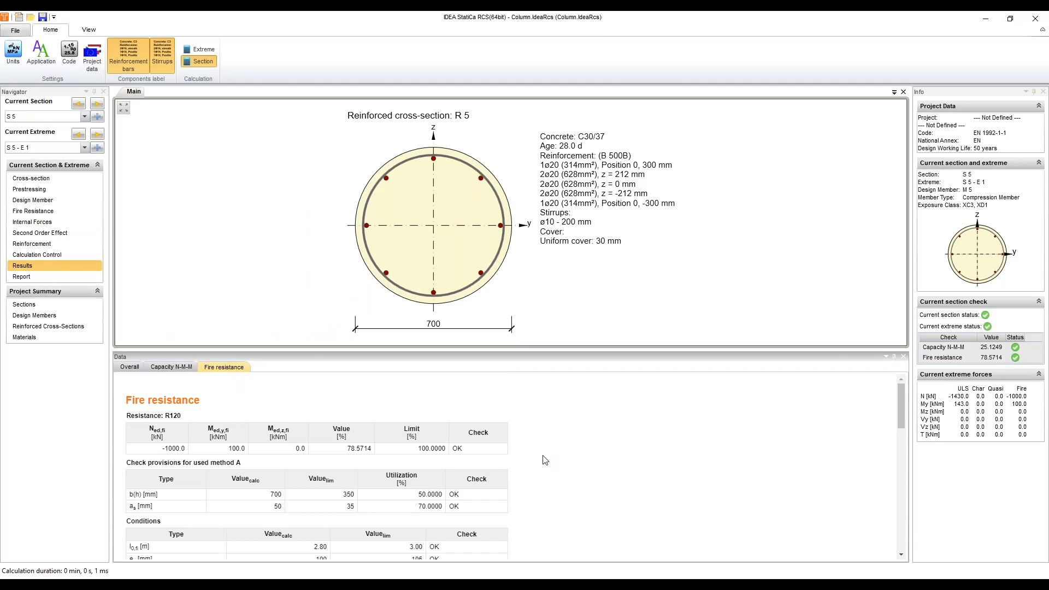
{"action": "scroll", "coordinate": [533, 467], "scroll_direction": "down", "scroll_amount": 2}
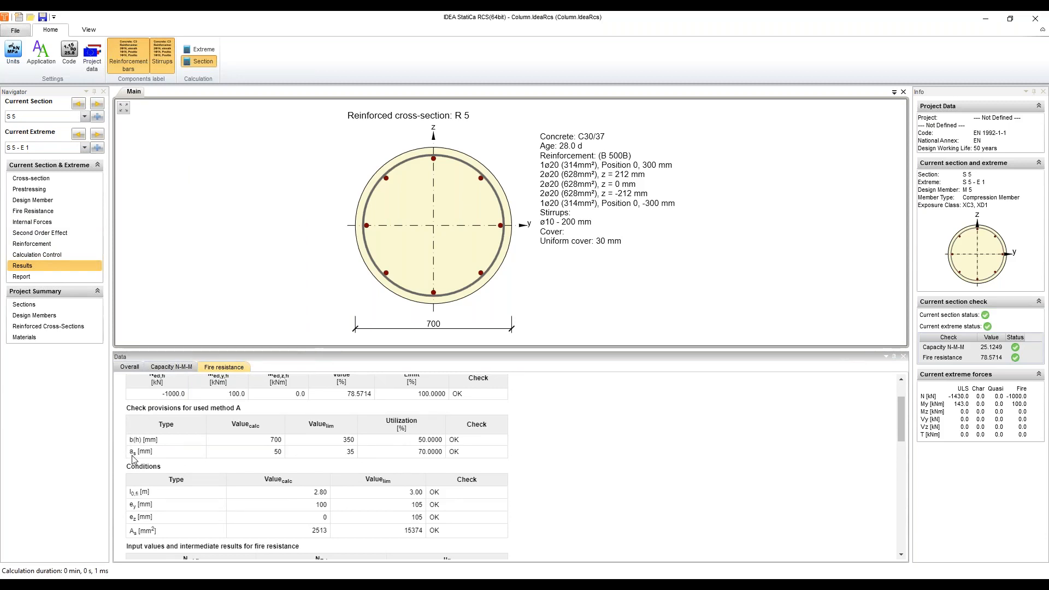
{"action": "scroll", "coordinate": [159, 481], "scroll_direction": "down", "scroll_amount": 5}
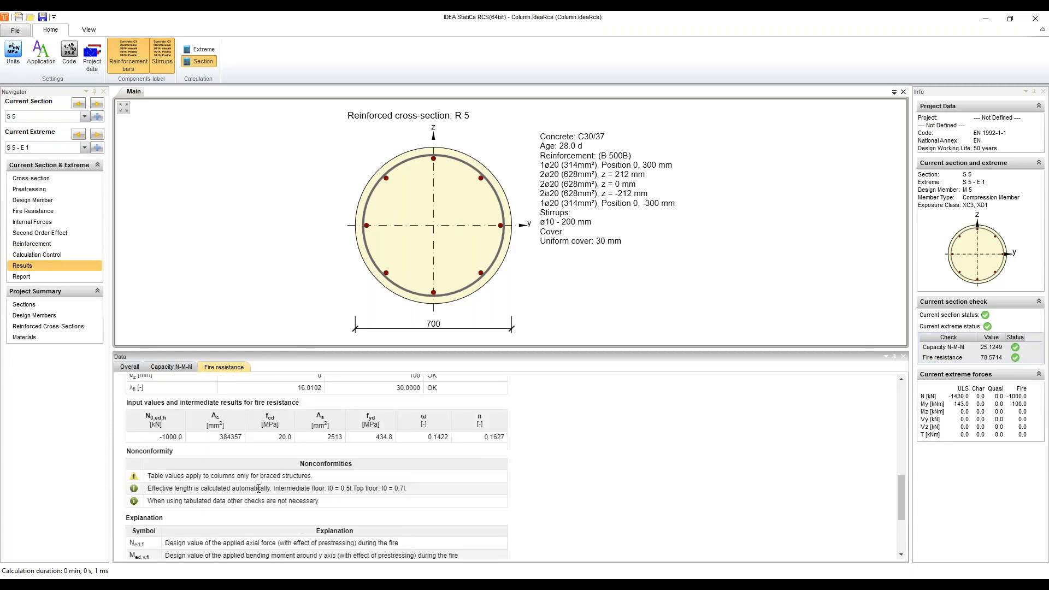
{"action": "scroll", "coordinate": [260, 488], "scroll_direction": "up", "scroll_amount": 5}
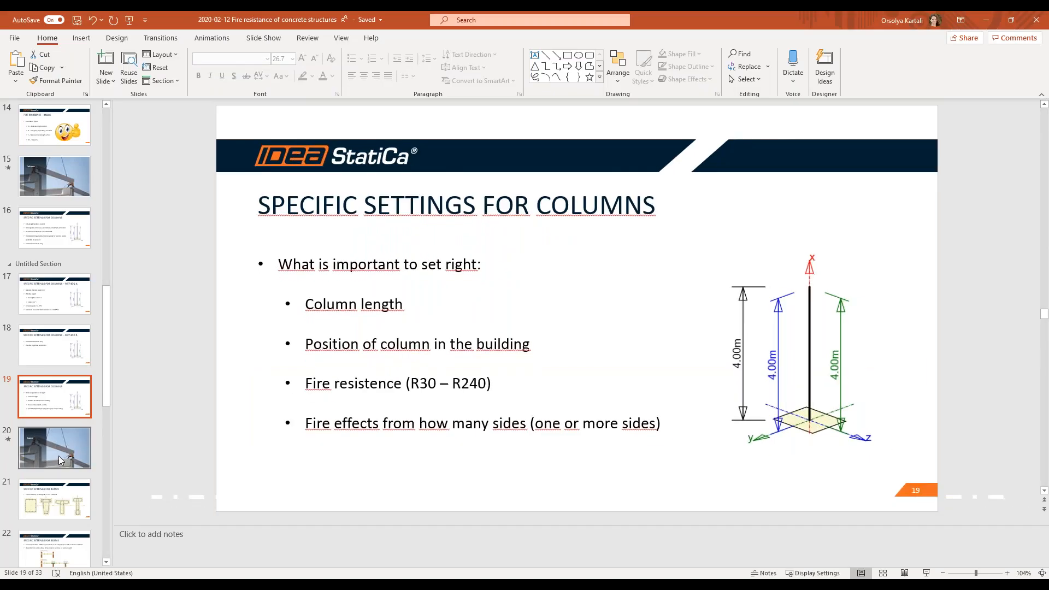
Step: In PowerPoint, start the slide show from the Beams slide and advance to the slide on specific settings for beams
{"action": "left_click", "coordinate": [58, 455]}
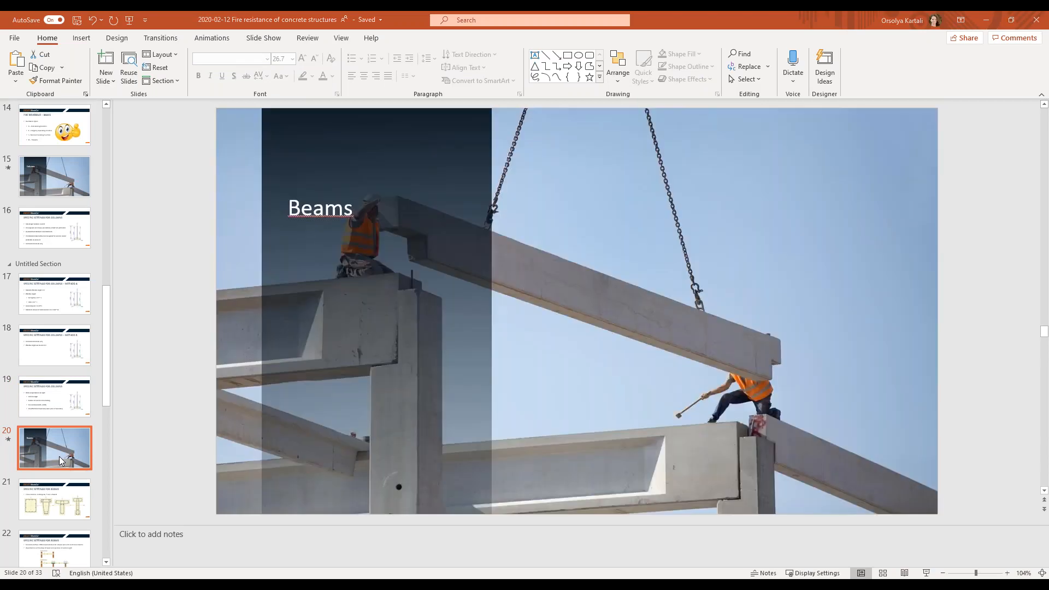
{"action": "key", "text": "shift+F5"}
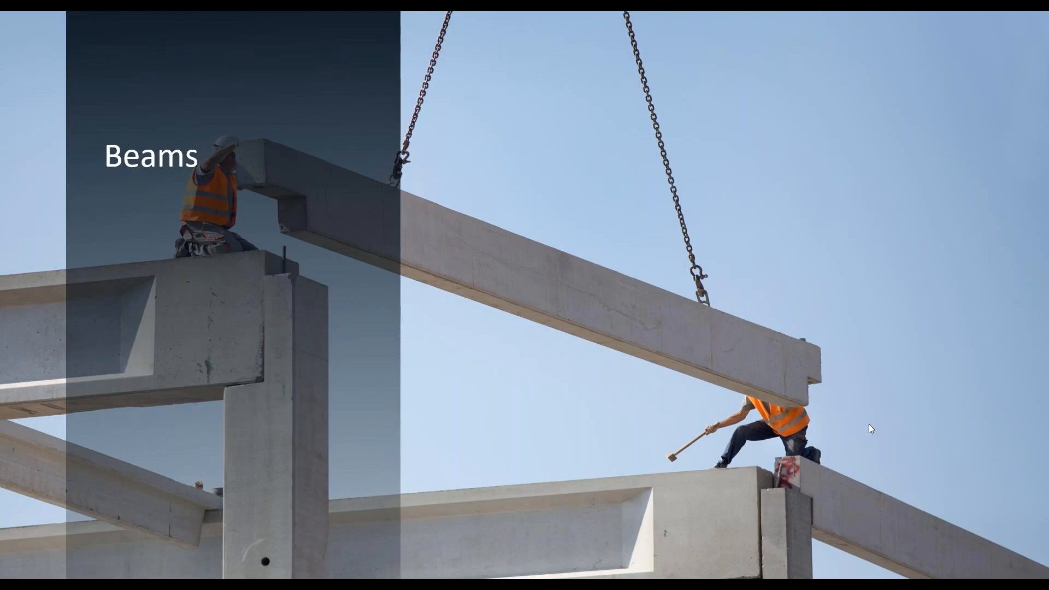
{"action": "left_click", "coordinate": [870, 425]}
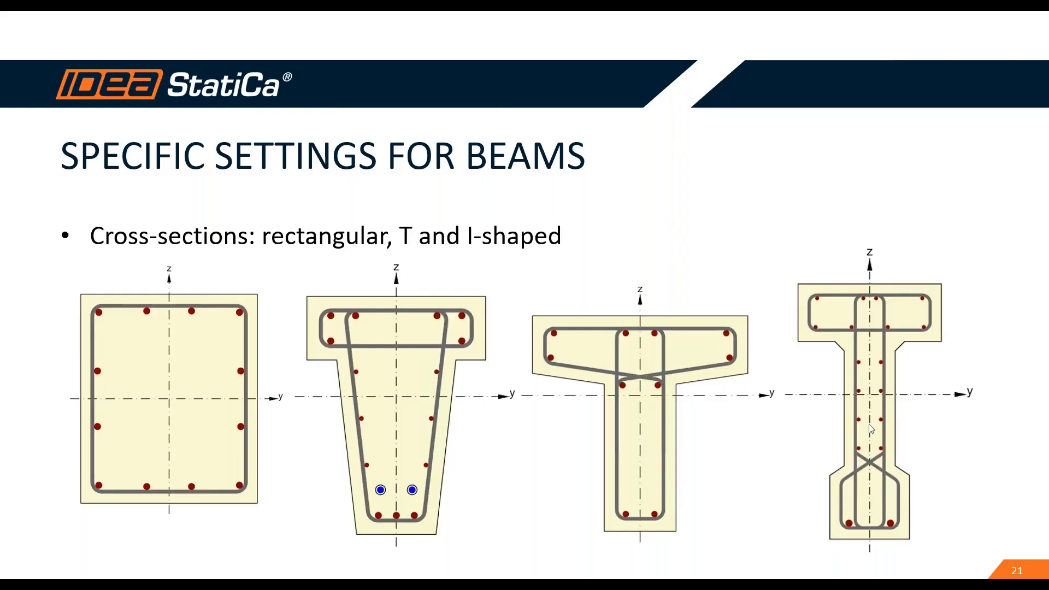